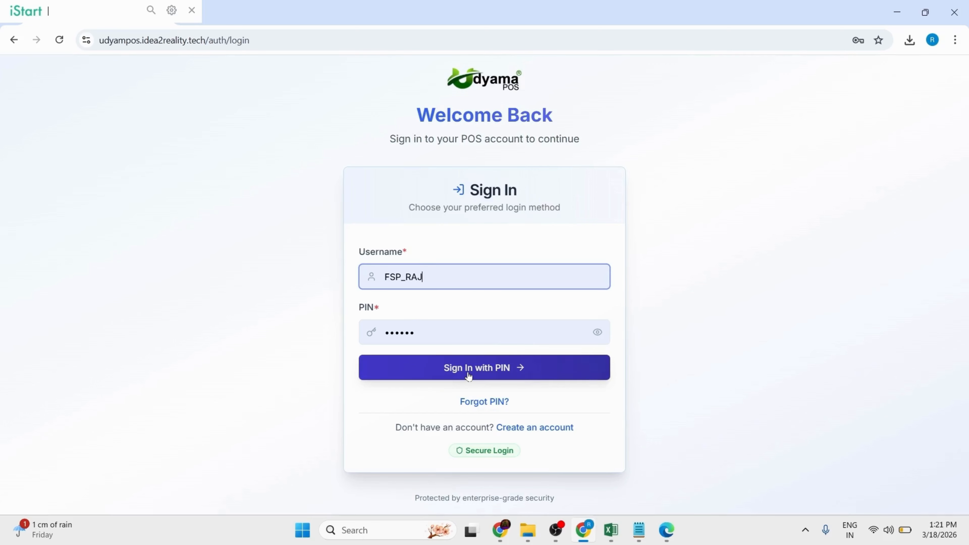
# - Sign in to the POS account with the prefilled credentials and set the dashboard period to Today
pyautogui.click(467, 379)
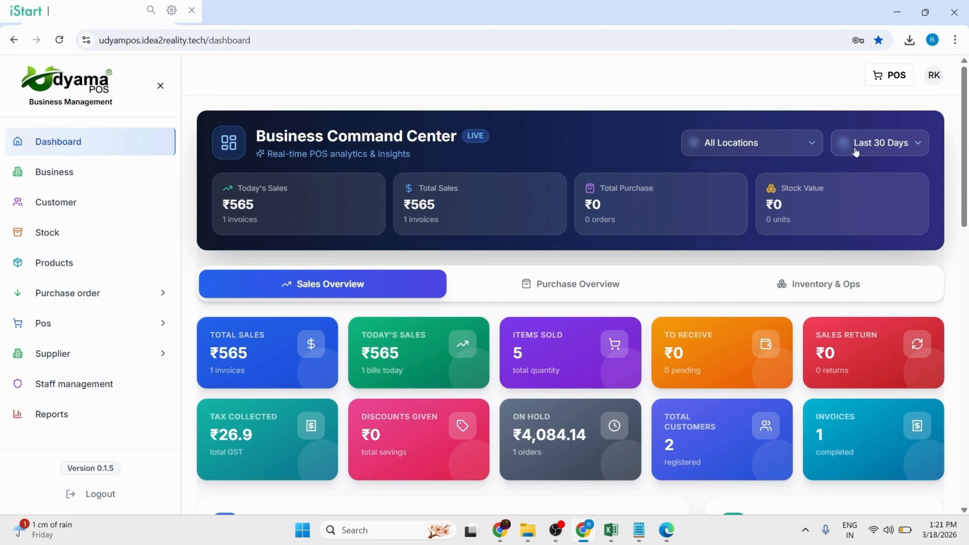
pyautogui.click(891, 144)
pyautogui.click(867, 163)
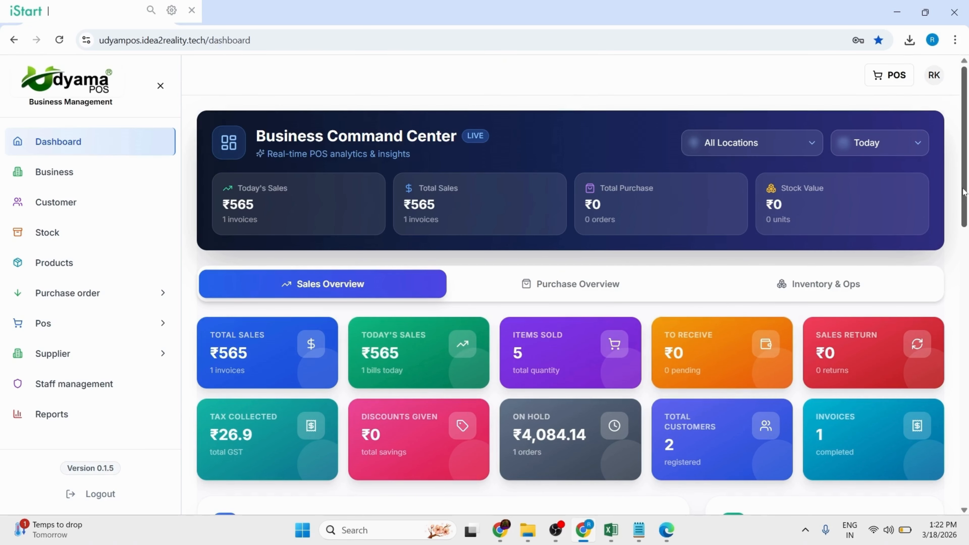
# - Review the Sales Overview, including hourly sales, payment methods, top customers, top selling products and recent activity
pyautogui.scroll(-5, 963, 192)
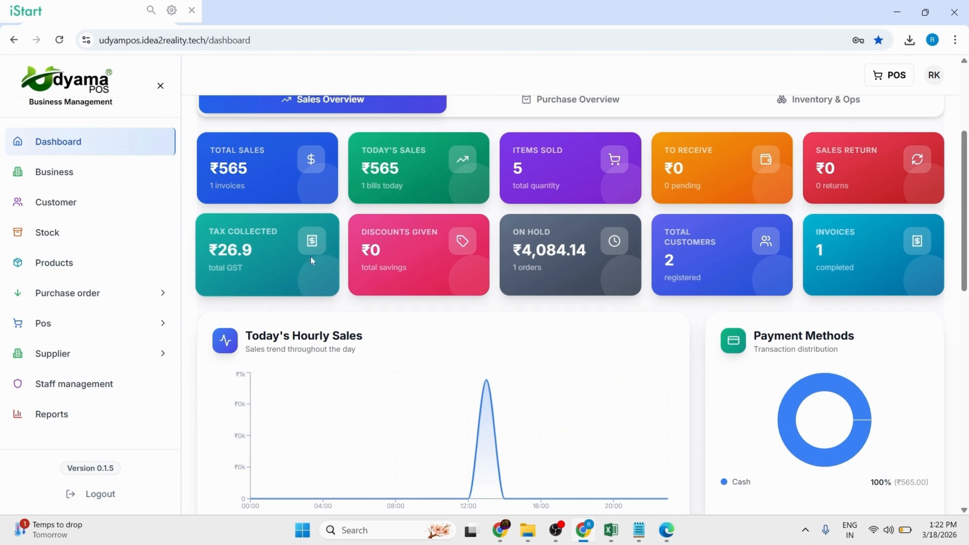
pyautogui.scroll(-4, 967, 317)
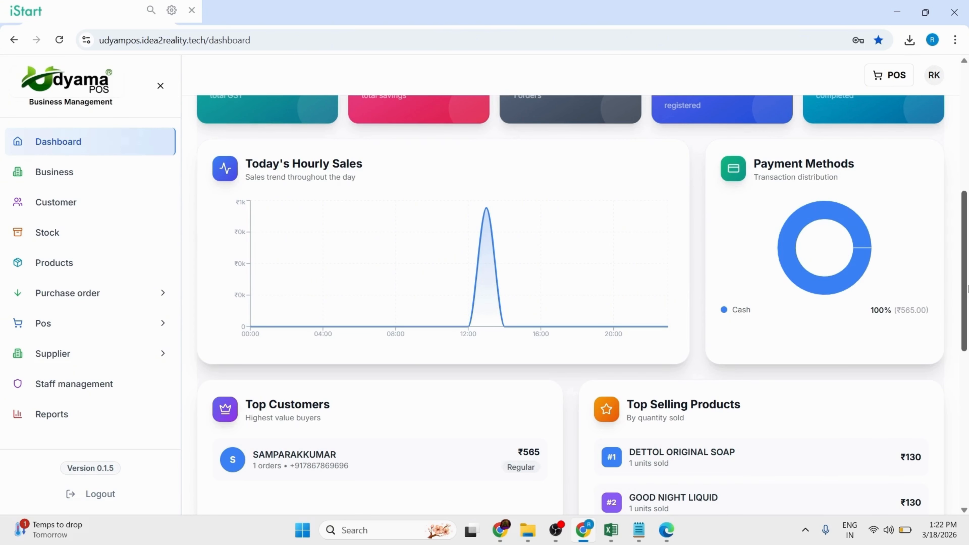
pyautogui.scroll(-5, 965, 293)
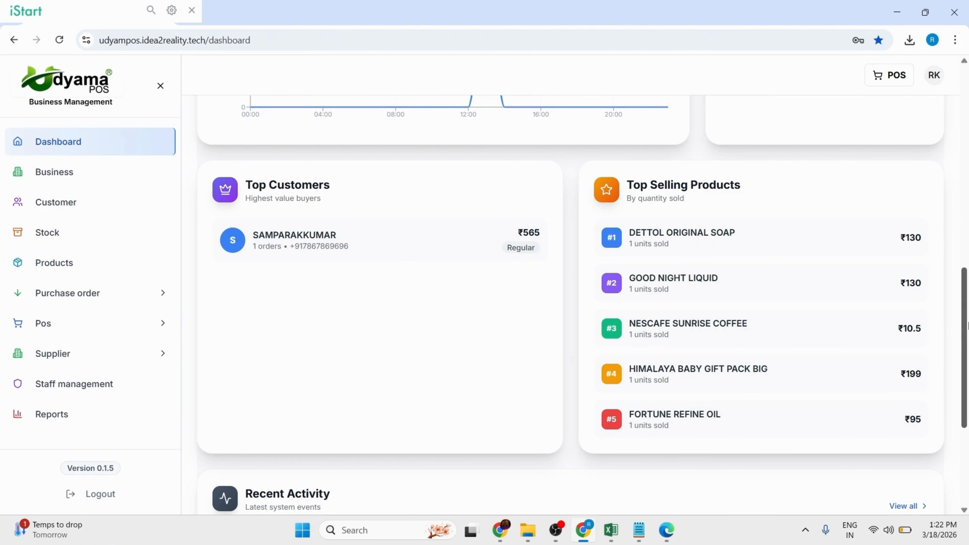
pyautogui.scroll(-5, 928, 351)
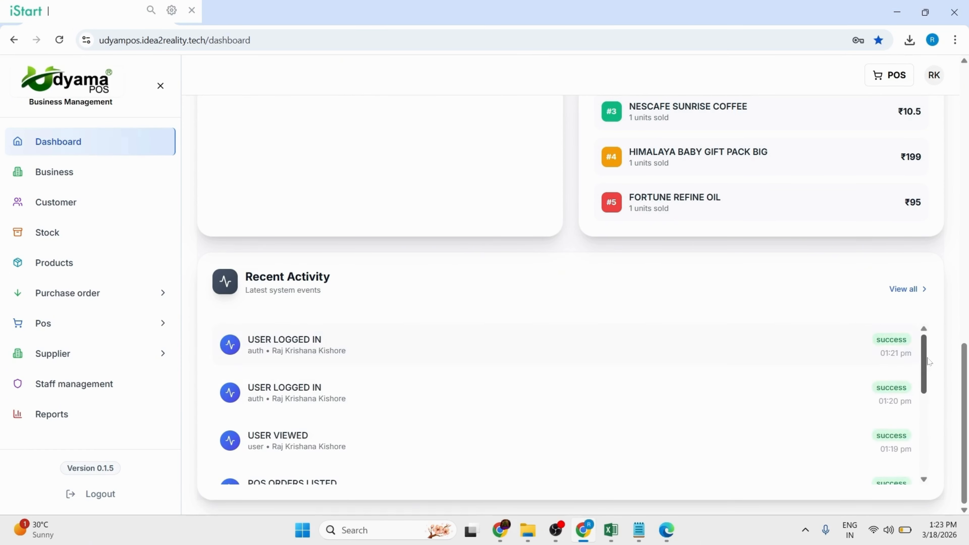
pyautogui.scroll(-4, 927, 365)
pyautogui.scroll(4, 928, 354)
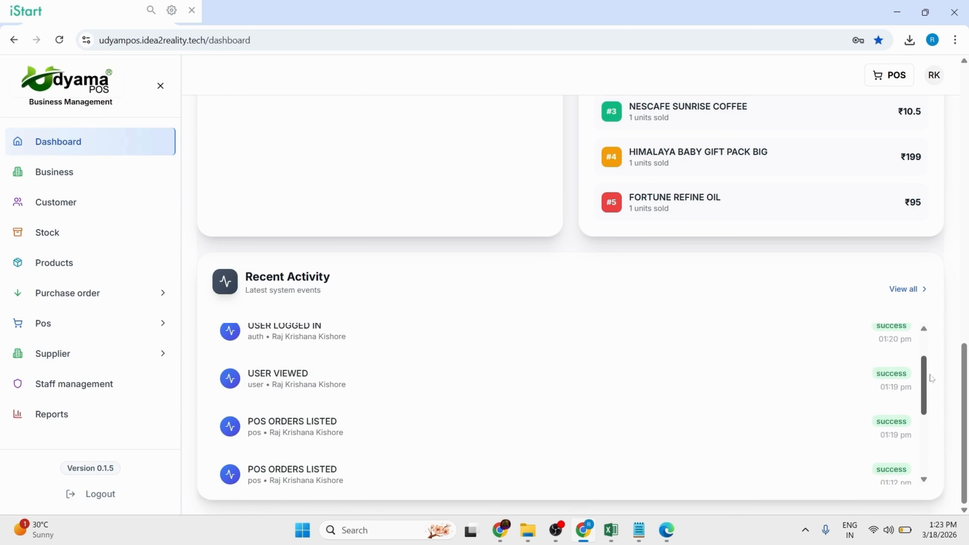
pyautogui.moveTo(963, 357); pyautogui.dragTo(963, 88)
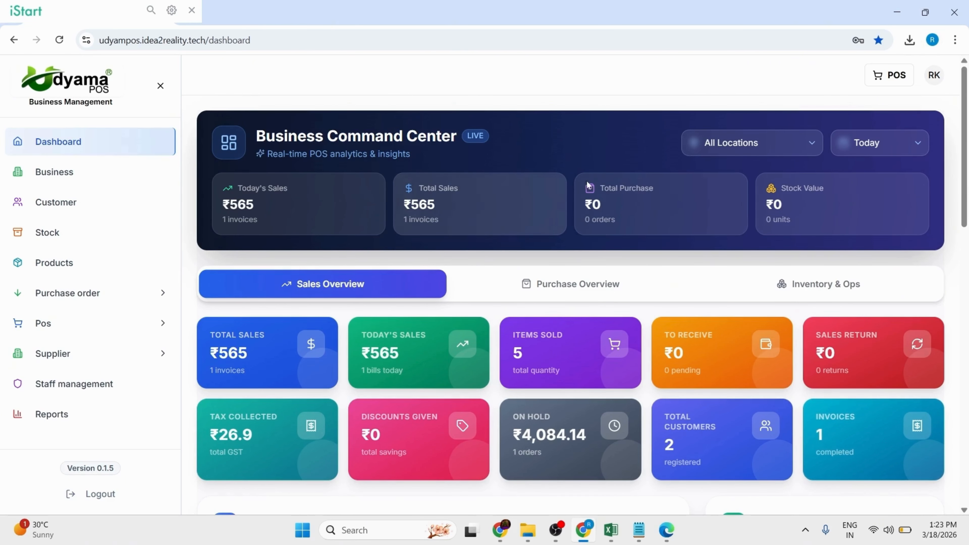
# - Filter the dashboard by Main Location (Default) and restore All Locations
pyautogui.click(761, 151)
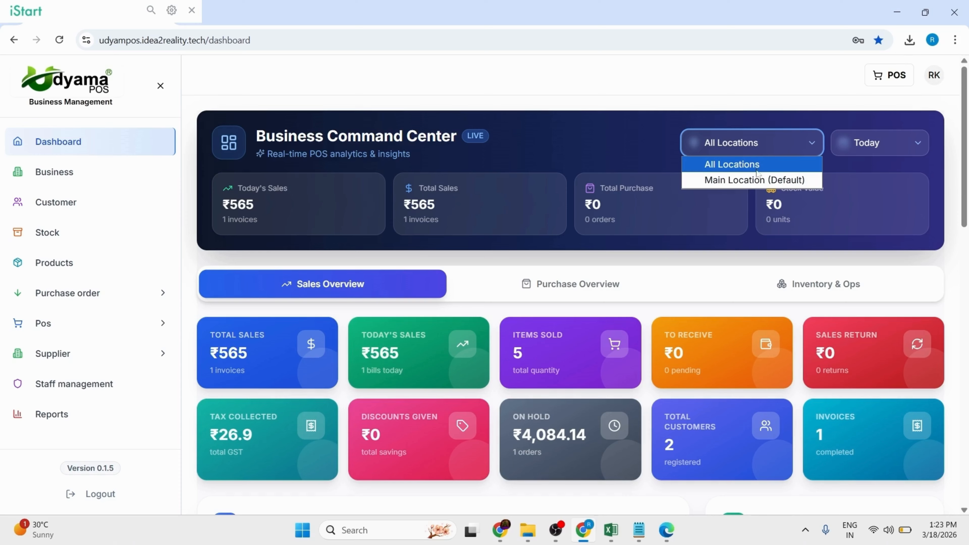
pyautogui.click(757, 180)
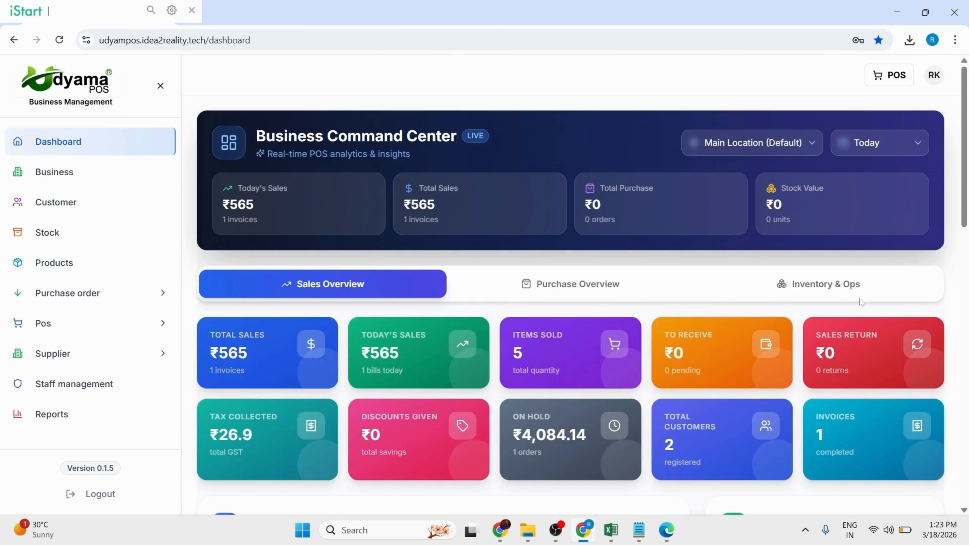
pyautogui.click(740, 155)
pyautogui.click(767, 172)
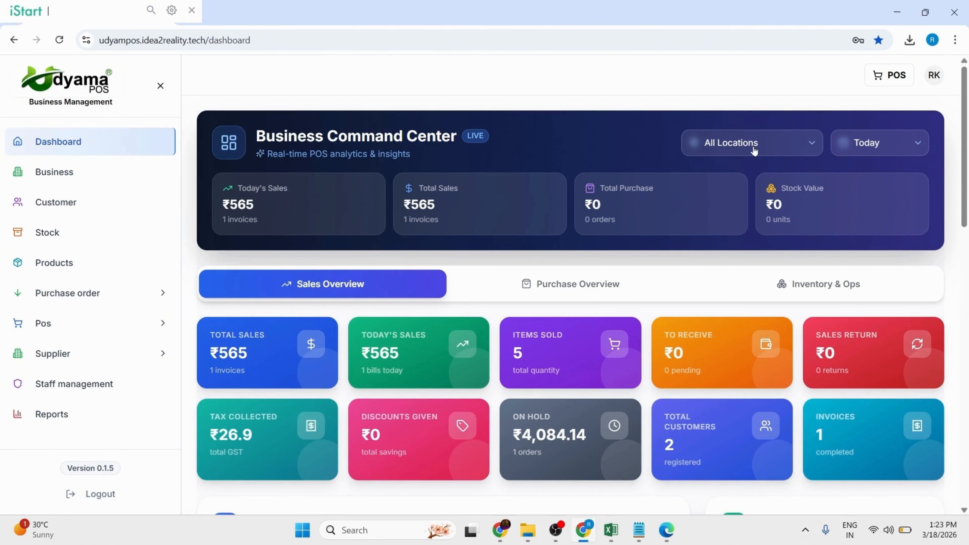
pyautogui.click(812, 146)
pyautogui.click(865, 143)
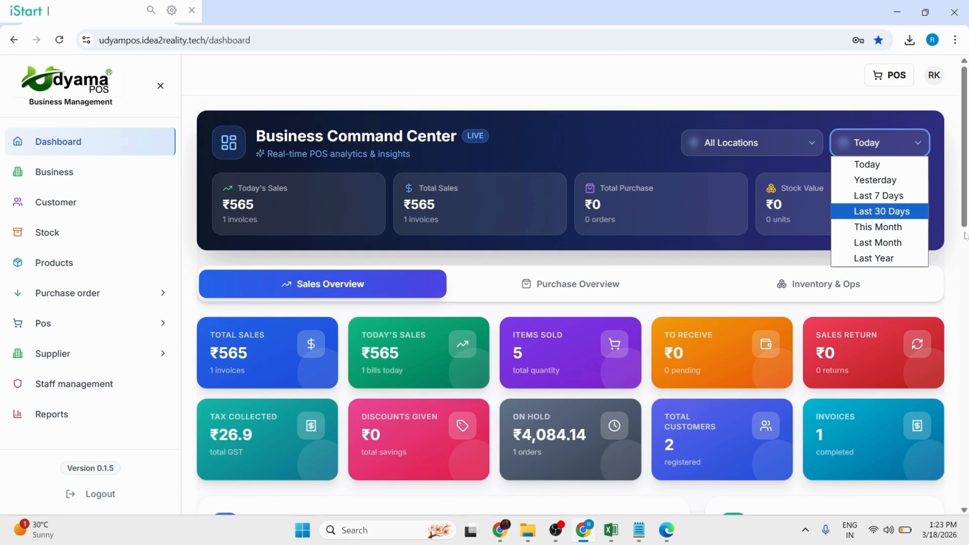
pyautogui.scroll(-7, 965, 236)
pyautogui.scroll(6, 928, 111)
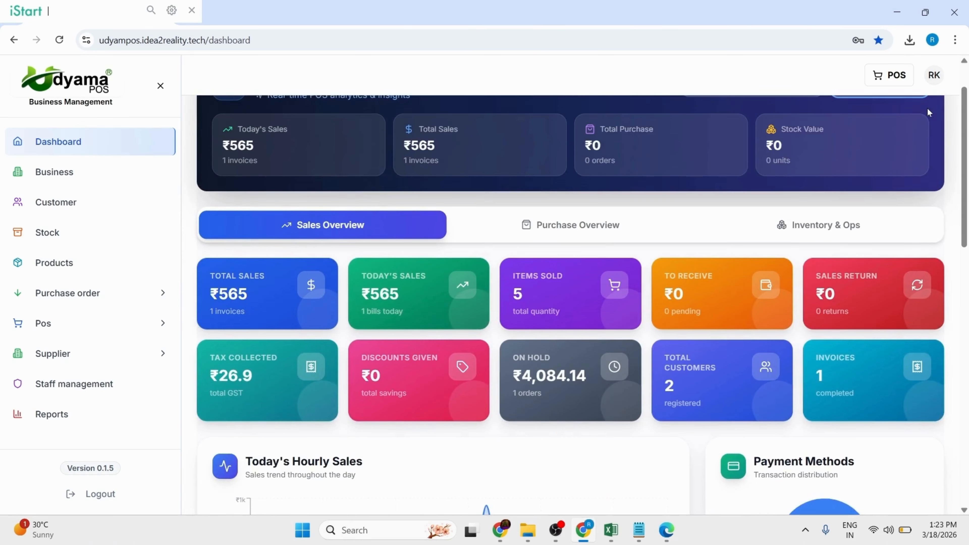
pyautogui.scroll(2, 947, 113)
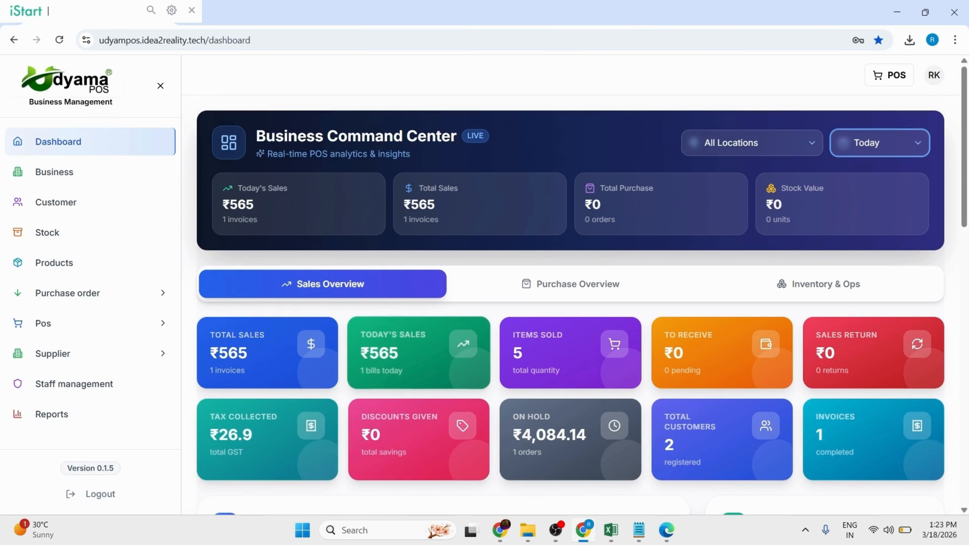
# - Review the Purchase Overview and the Inventory & Ops figures, including category breakdown, stock alerts and active promotions
pyautogui.click(581, 284)
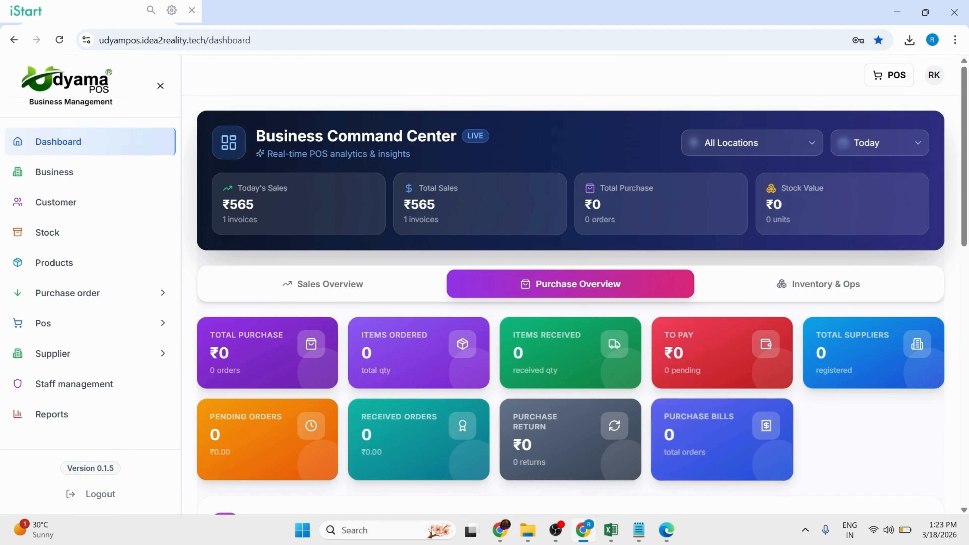
pyautogui.click(826, 287)
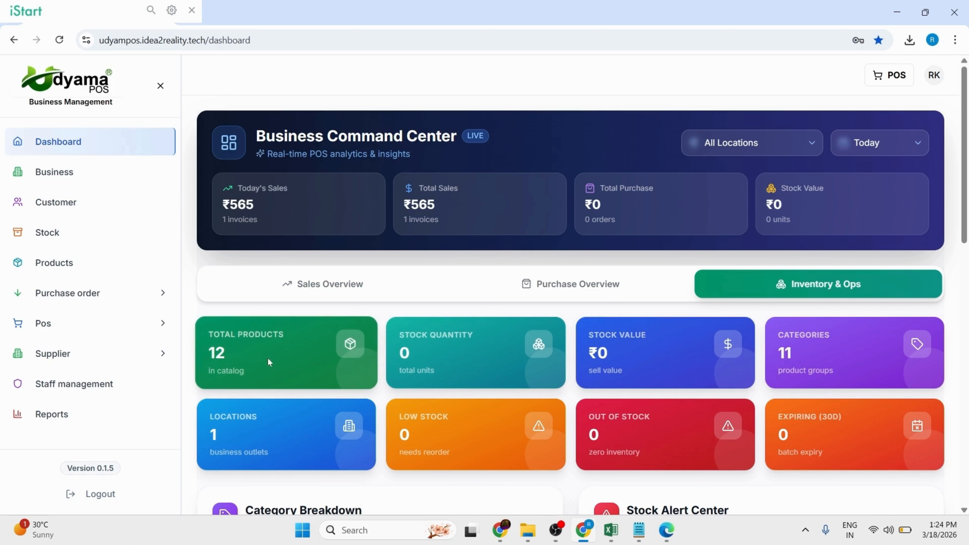
pyautogui.scroll(-5, 313, 360)
pyautogui.scroll(5, 322, 356)
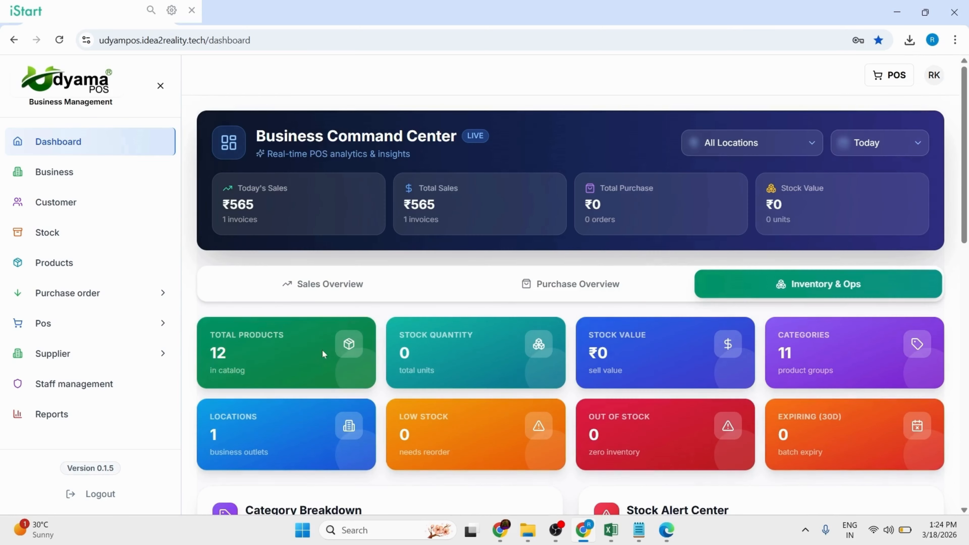
pyautogui.moveTo(966, 220); pyautogui.dragTo(950, 342)
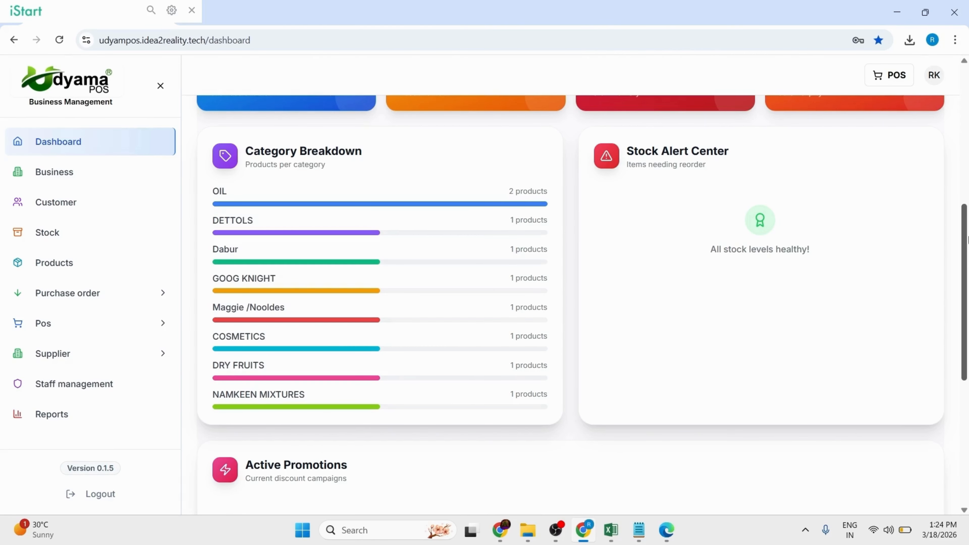
pyautogui.moveTo(965, 232); pyautogui.dragTo(966, 361)
pyautogui.scroll(15, 618, 158)
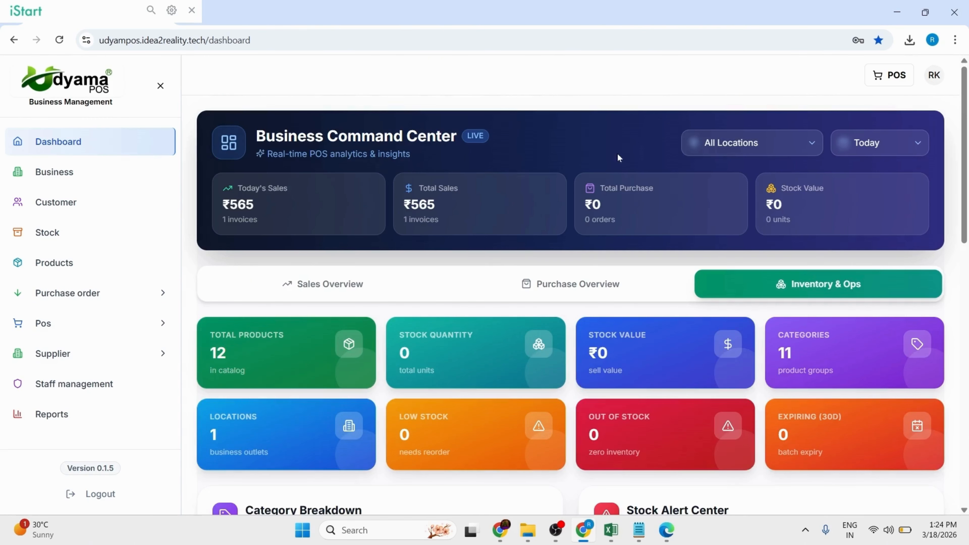
# - Open the POS billing screen and get its product search ready for a barcode, SKU or name
pyautogui.click(889, 81)
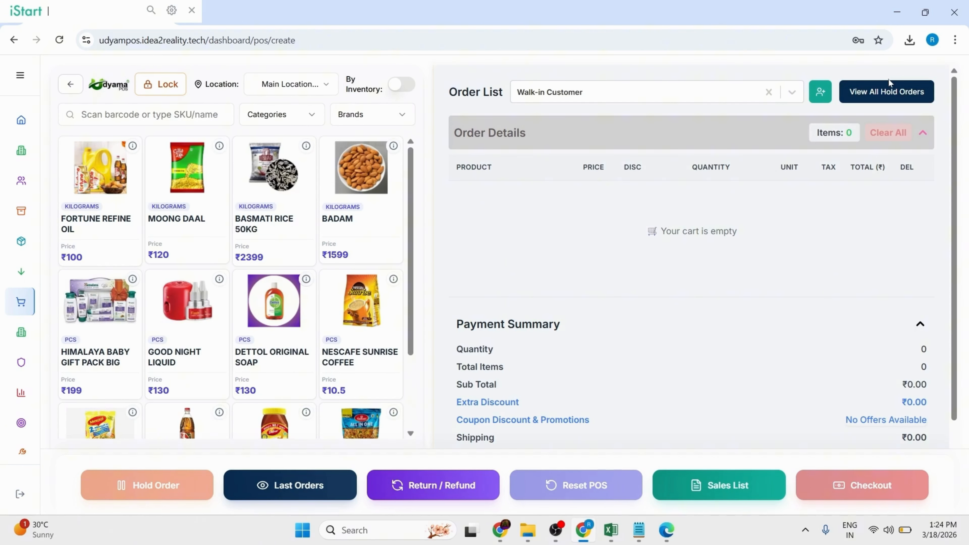
pyautogui.click(144, 114)
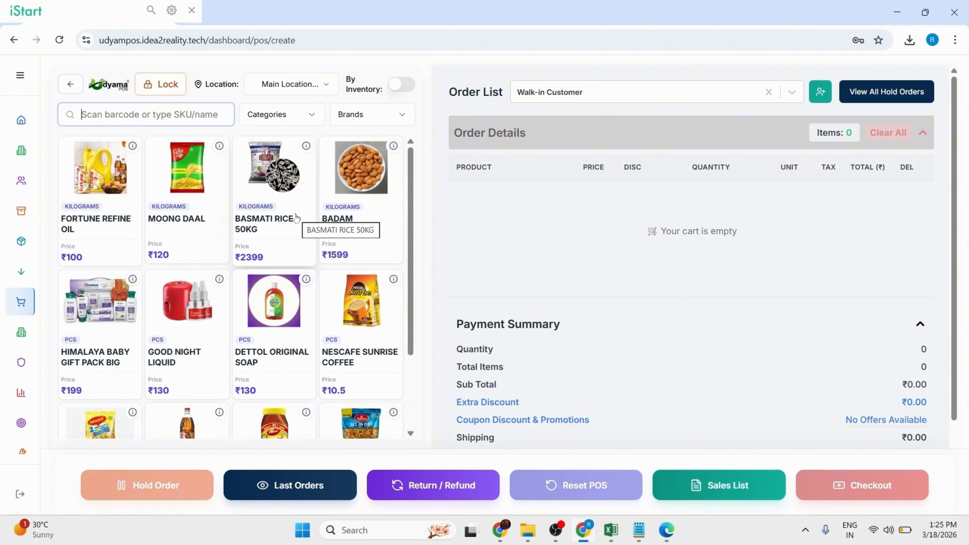
# - Filter the product list by the COSMETICS category, switch it to DETTOLS, and restore All Categories
pyautogui.click(284, 113)
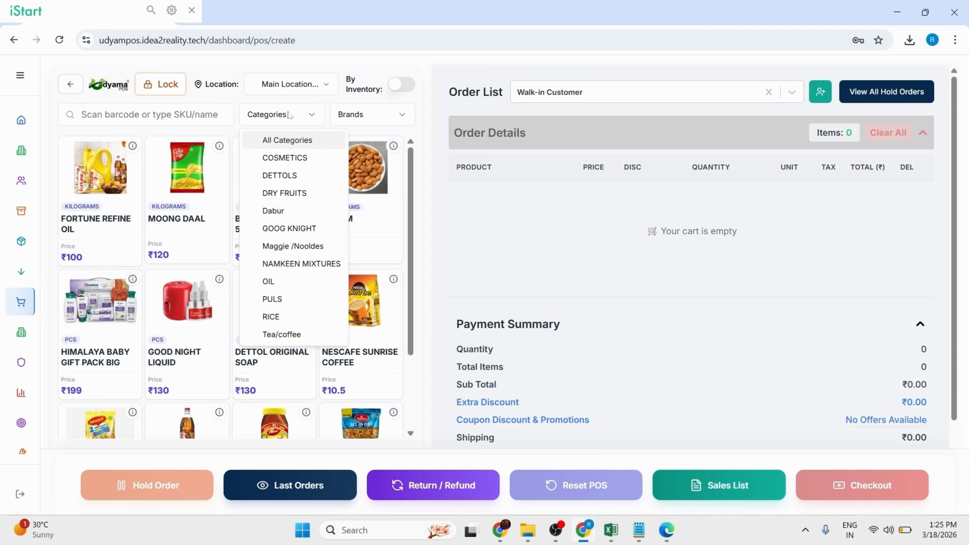
pyautogui.click(295, 158)
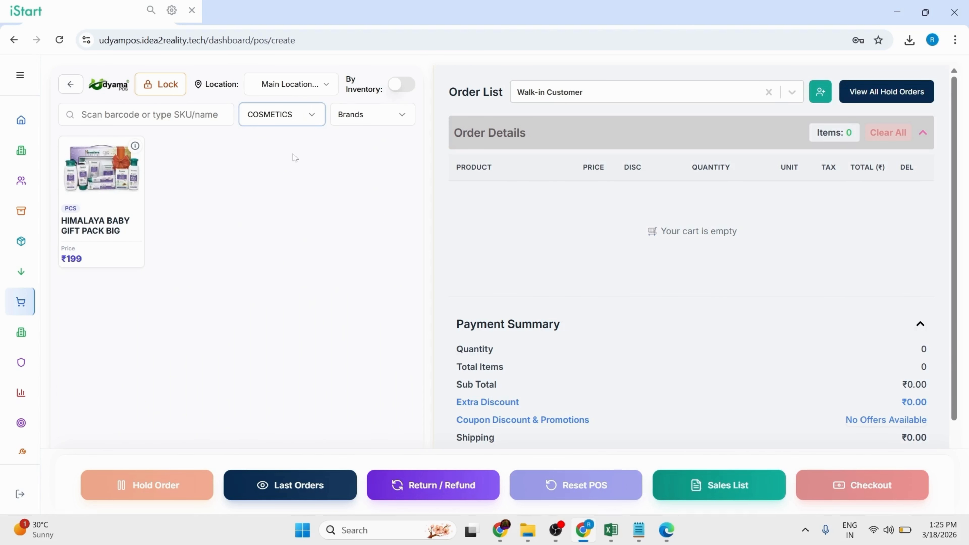
pyautogui.click(283, 120)
pyautogui.click(282, 175)
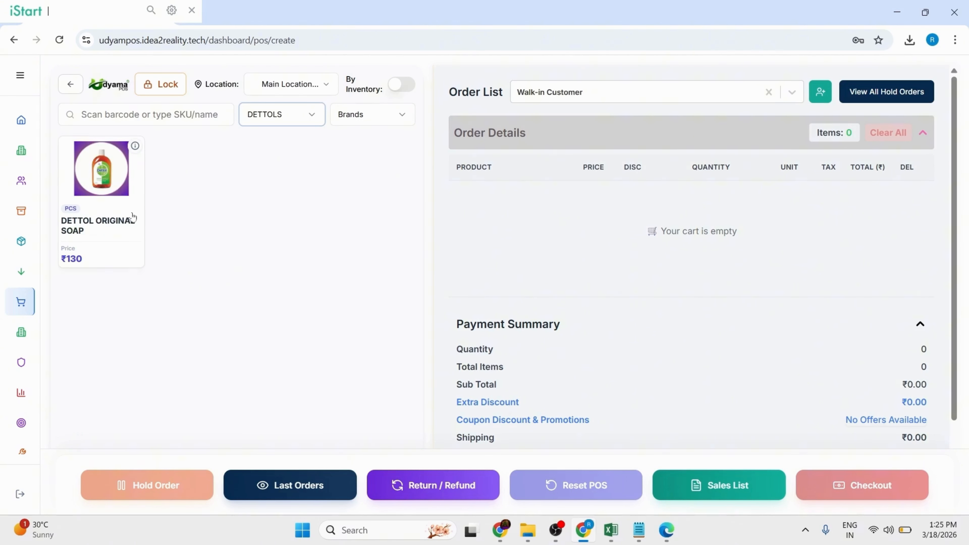
pyautogui.click(291, 116)
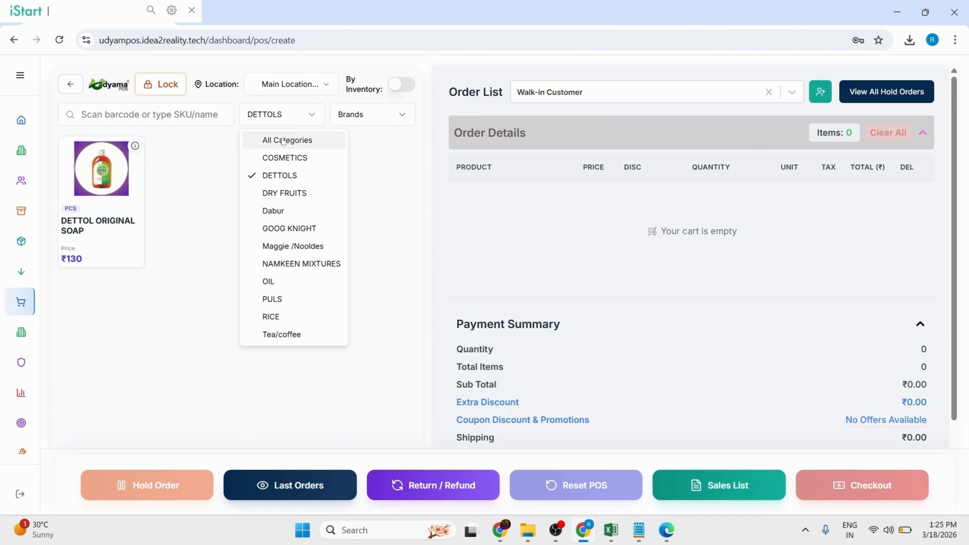
pyautogui.click(263, 140)
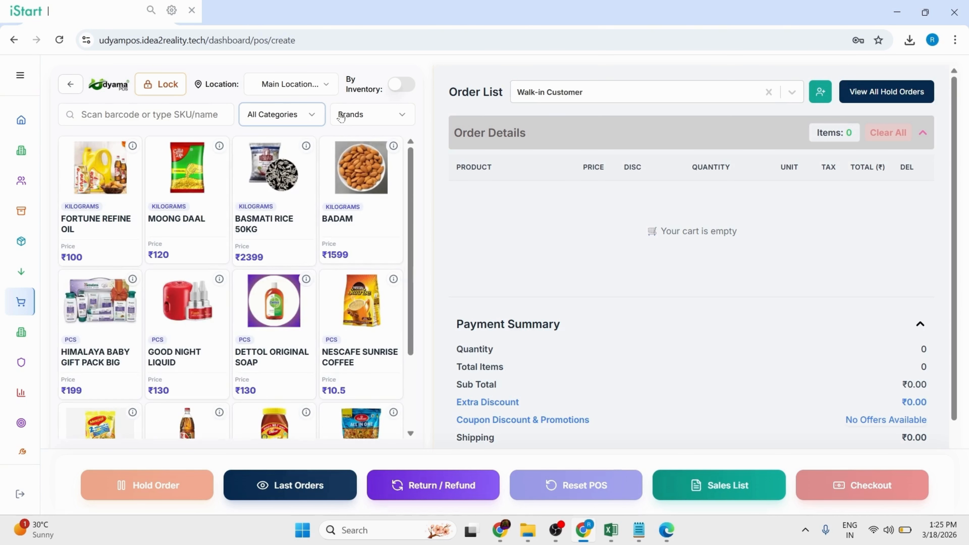
# - Filter the product list by the BIKAJI brand, restore All Brands and look through the full catalogue
pyautogui.click(362, 116)
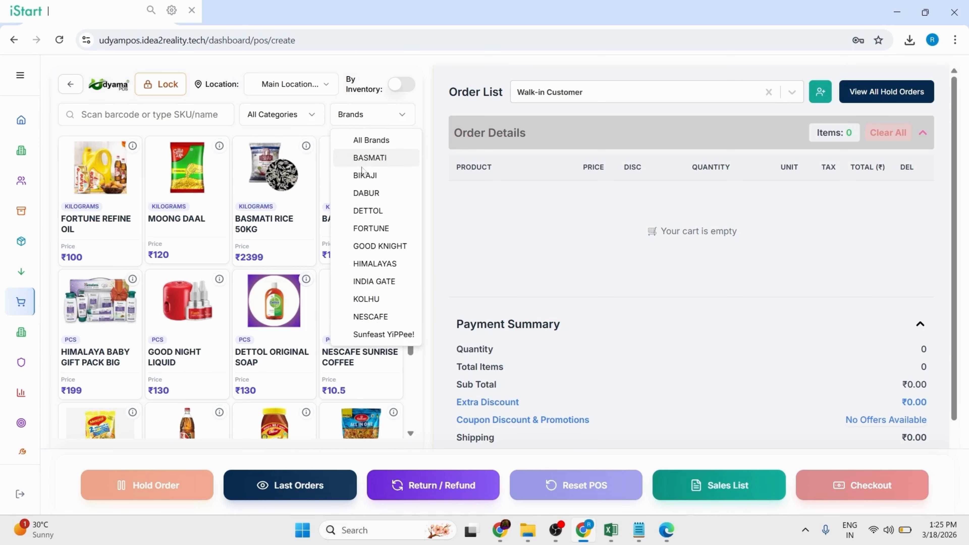
pyautogui.click(360, 176)
pyautogui.click(361, 121)
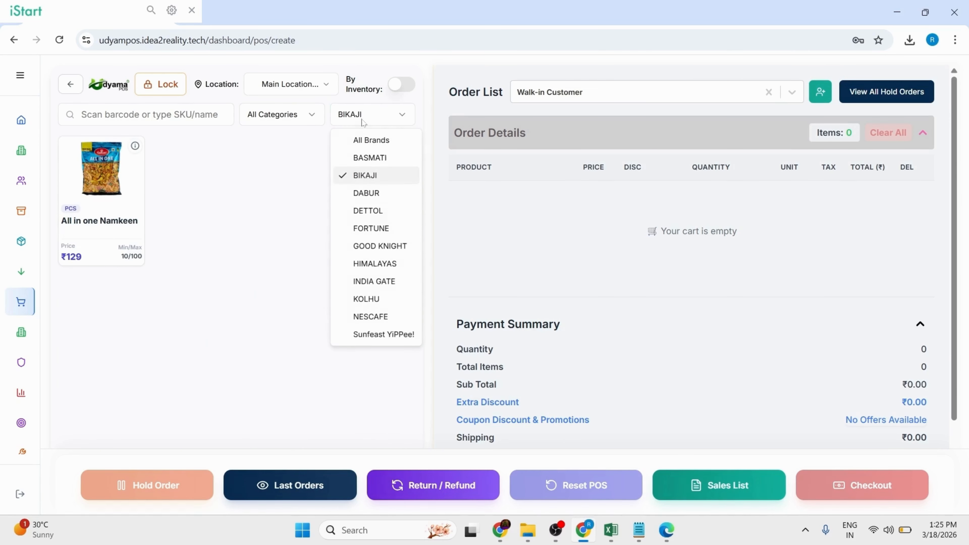
pyautogui.click(371, 140)
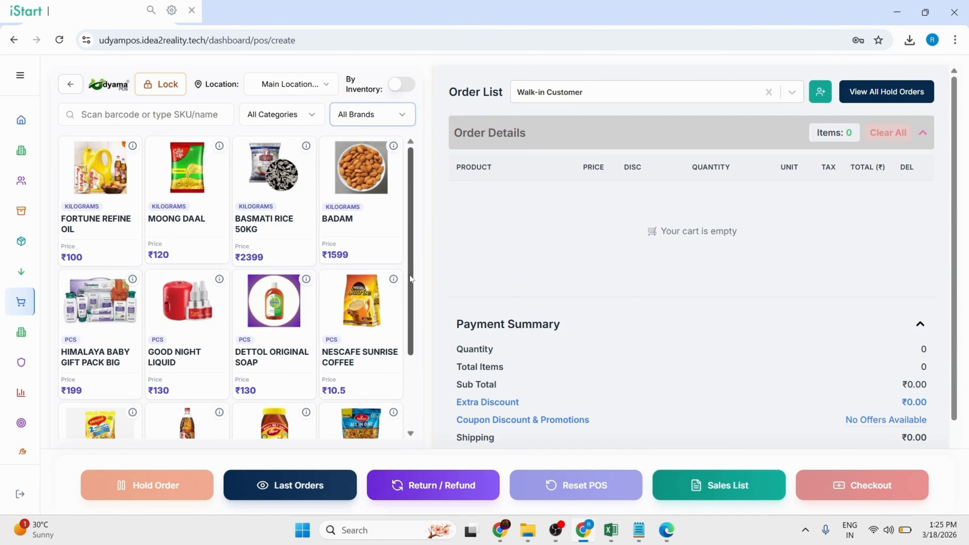
pyautogui.scroll(-3, 417, 357)
pyautogui.scroll(3, 410, 216)
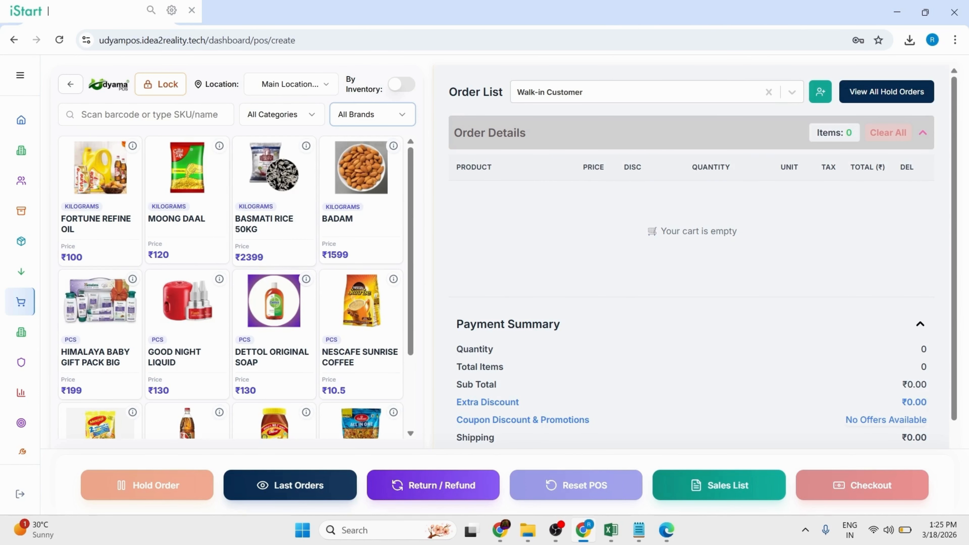
# - Add BASMATI RICE 50KG, BADAM, MOONG DAAL and FORTUNE REFINE OIL to the walk-in customer's order
pyautogui.click(153, 115)
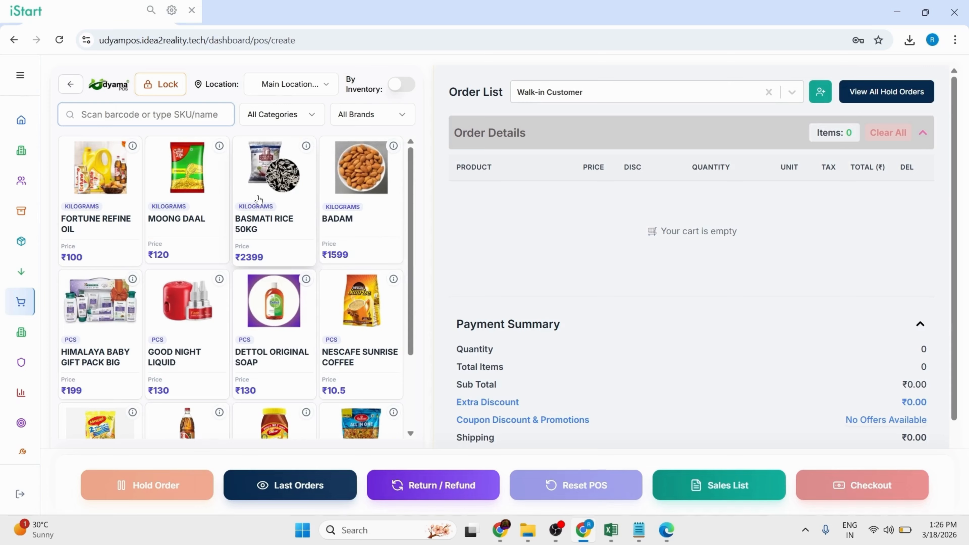
pyautogui.click(248, 211)
pyautogui.click(248, 210)
pyautogui.click(352, 217)
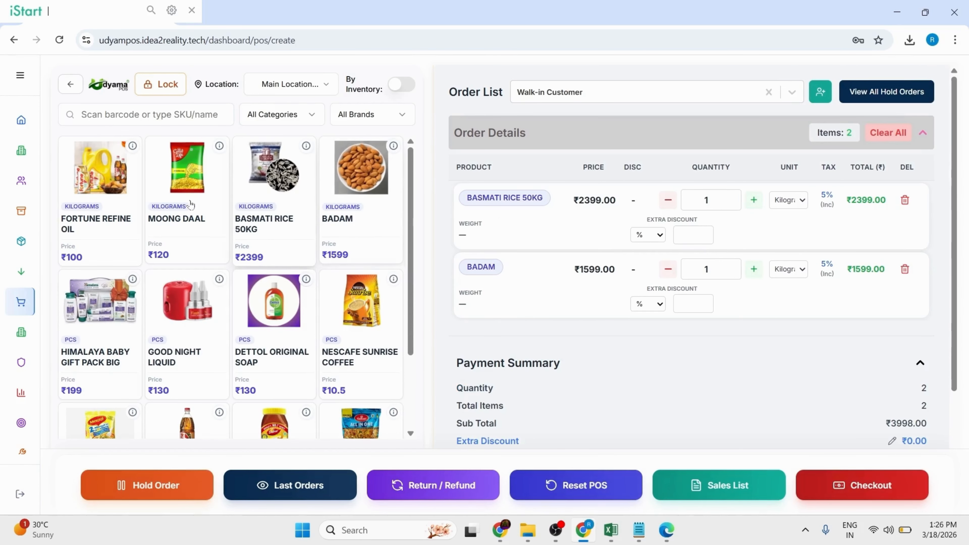
pyautogui.click(181, 205)
pyautogui.click(118, 209)
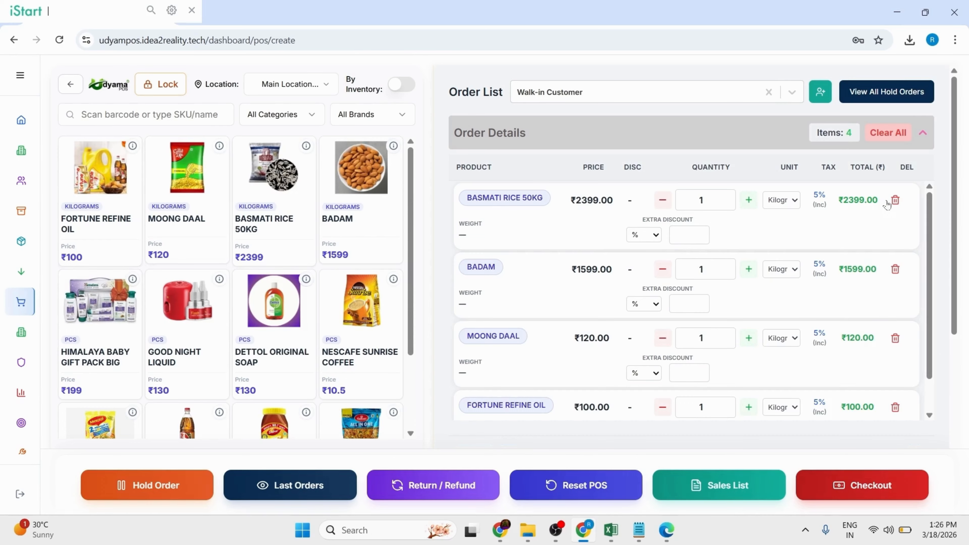
# - Check the order lines and choose % as the extra discount type for BASMATI RICE 50KG
pyautogui.moveTo(931, 236); pyautogui.dragTo(954, 352)
pyautogui.scroll(2, 503, 224)
pyautogui.click(686, 235)
pyautogui.click(656, 235)
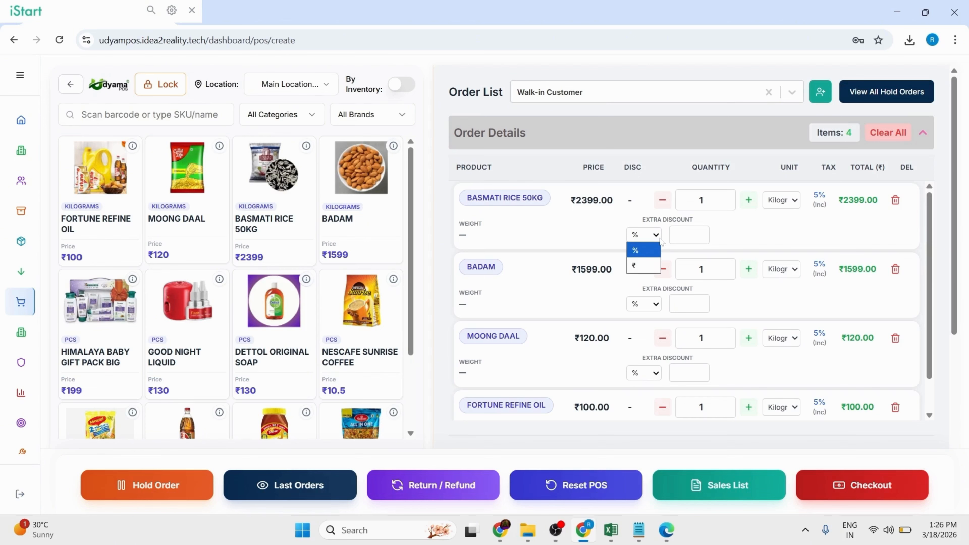
pyautogui.click(656, 240)
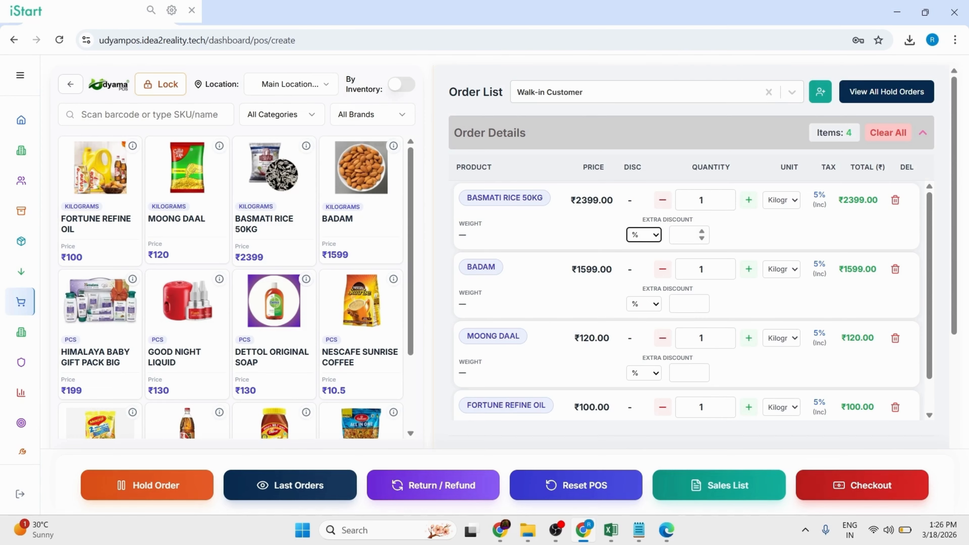
# - Set the extra discount on the BASMATI RICE 50KG order line to 10 percent
pyautogui.click(688, 234)
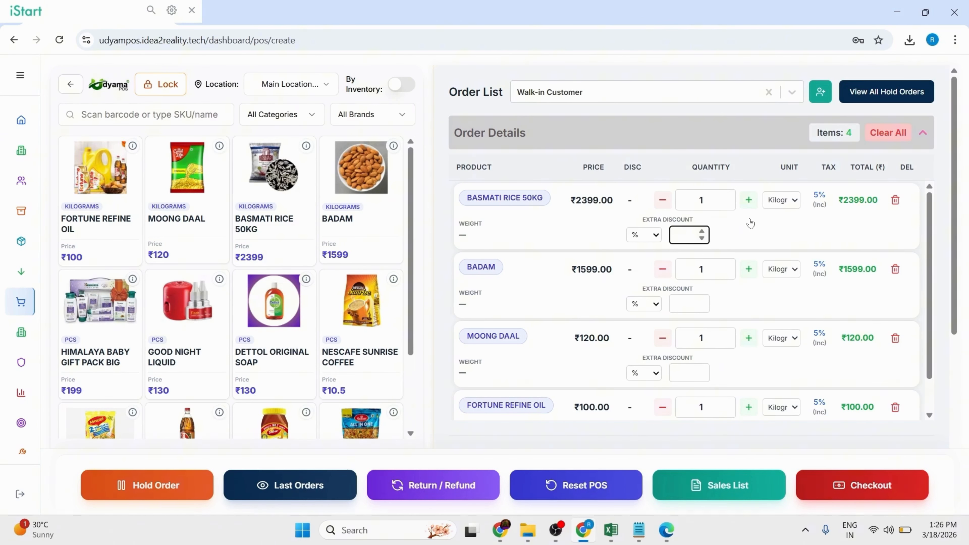
pyautogui.write('10')
pyautogui.click(722, 231)
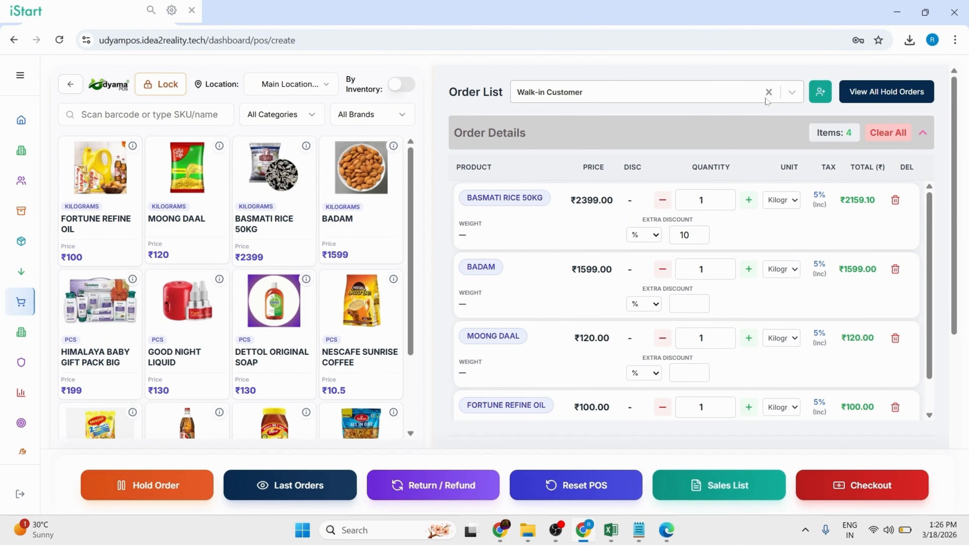
# - Start adding a new customer, compare the Business and Individual forms, and keep the customer type as Individual
pyautogui.click(821, 98)
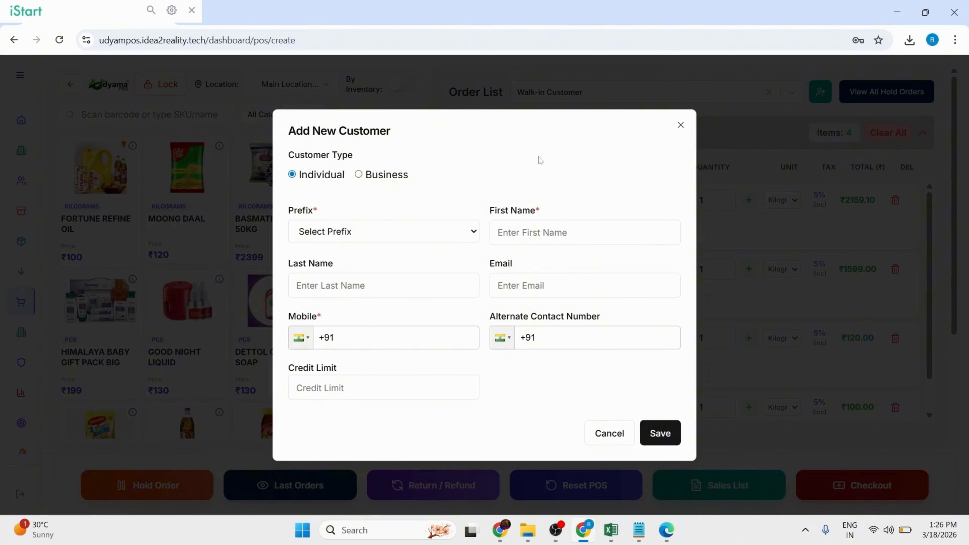
pyautogui.click(365, 181)
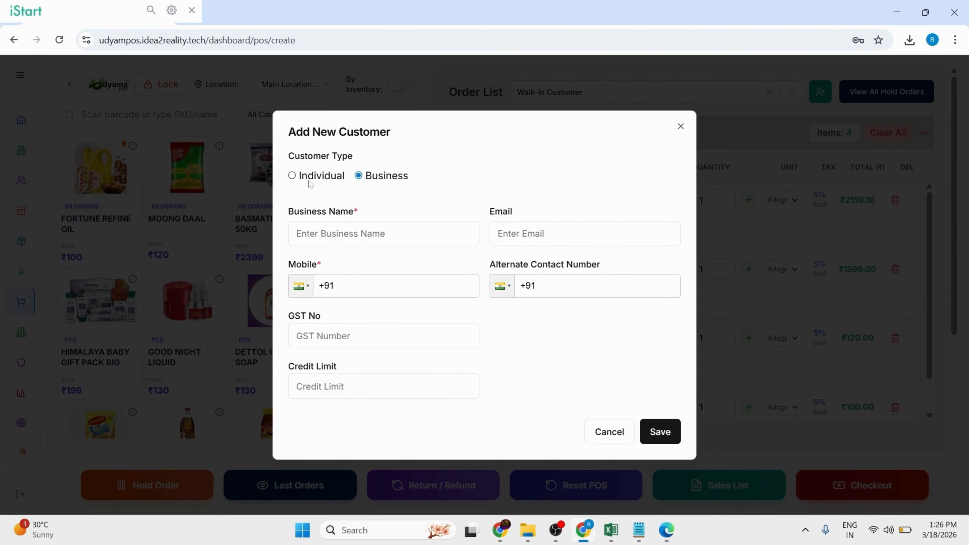
pyautogui.click(296, 178)
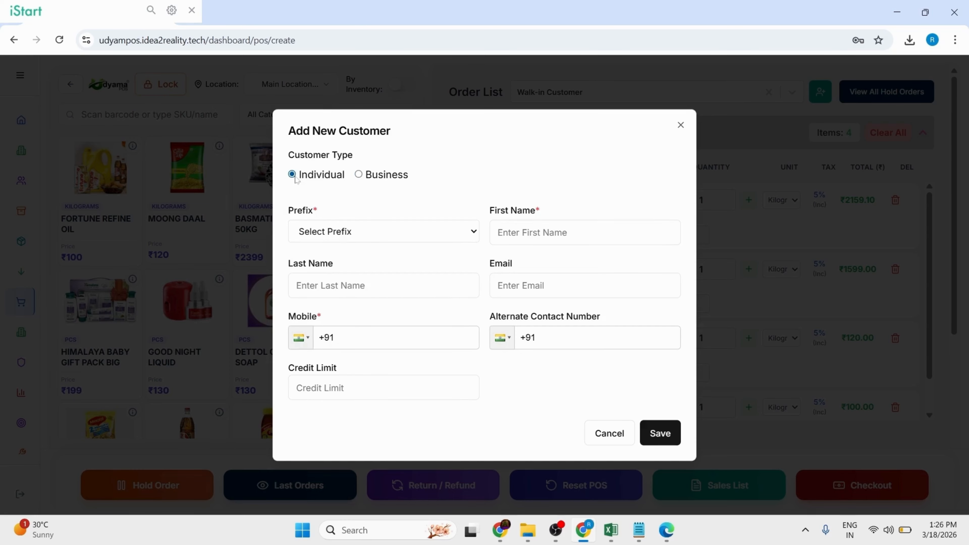
pyautogui.click(382, 173)
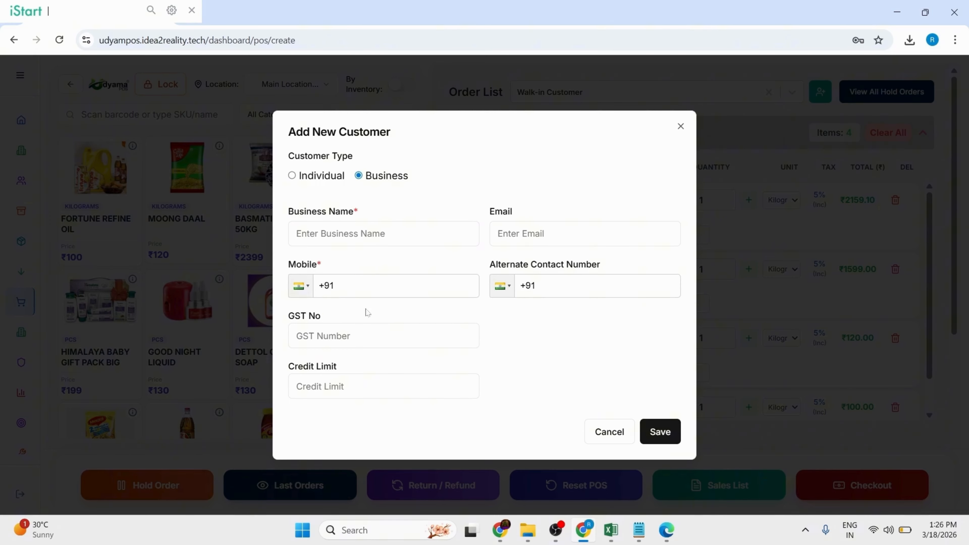
pyautogui.click(291, 177)
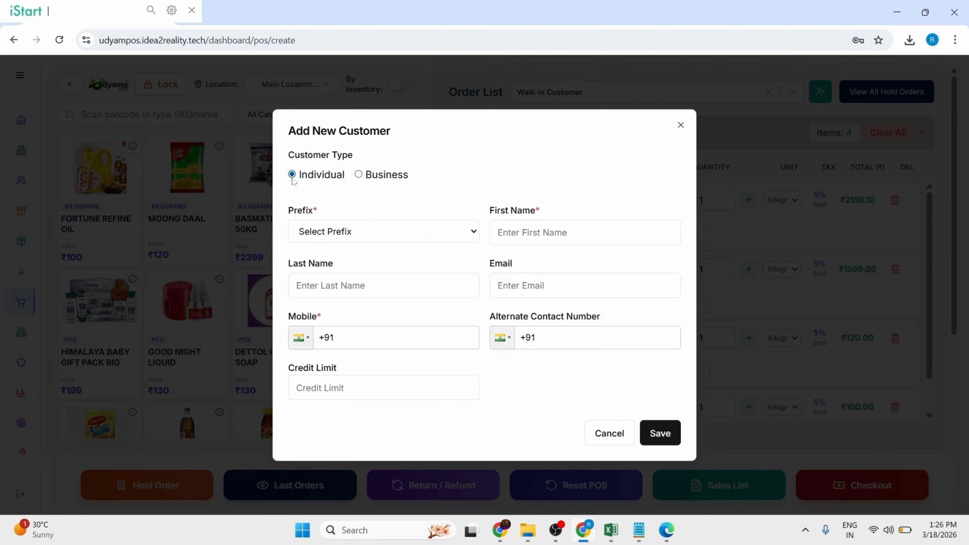
# - Save the new customer with prefix Mr, the first and last name, the mobile number and a credit limit of 2000
pyautogui.click(340, 232)
pyautogui.click(313, 266)
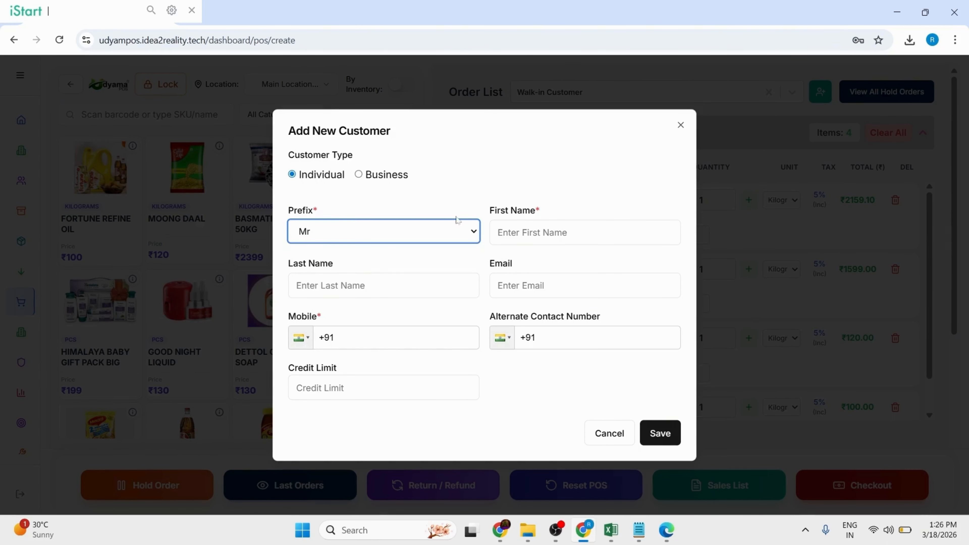
pyautogui.click(566, 229)
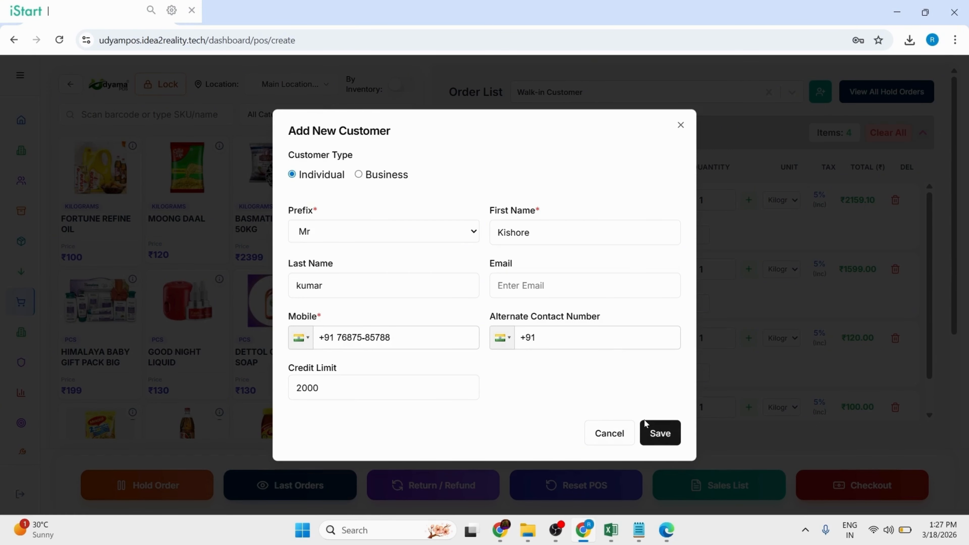
pyautogui.write('raj')
pyautogui.click(651, 433)
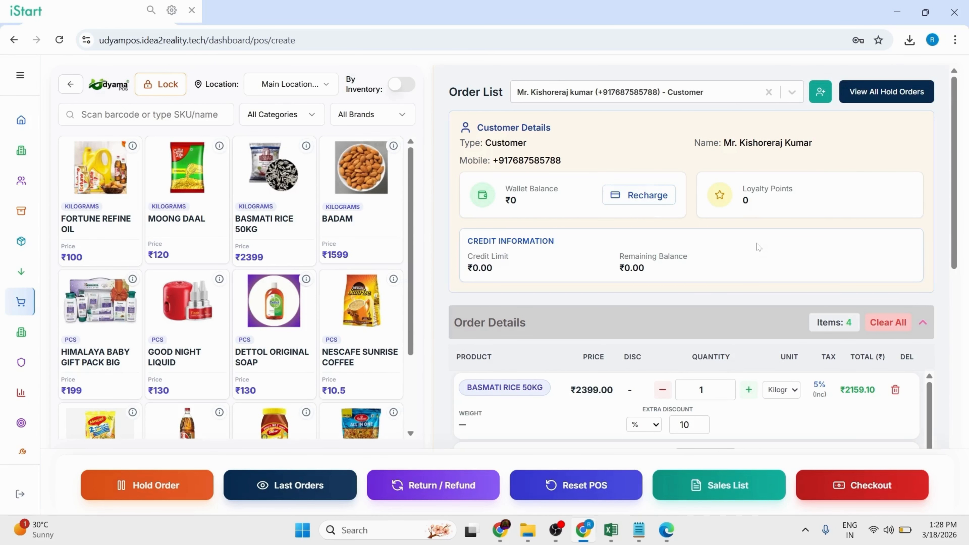
# - Apply a Percentage extra discount of 10 to the whole order in the payment summary
pyautogui.scroll(-7, 758, 247)
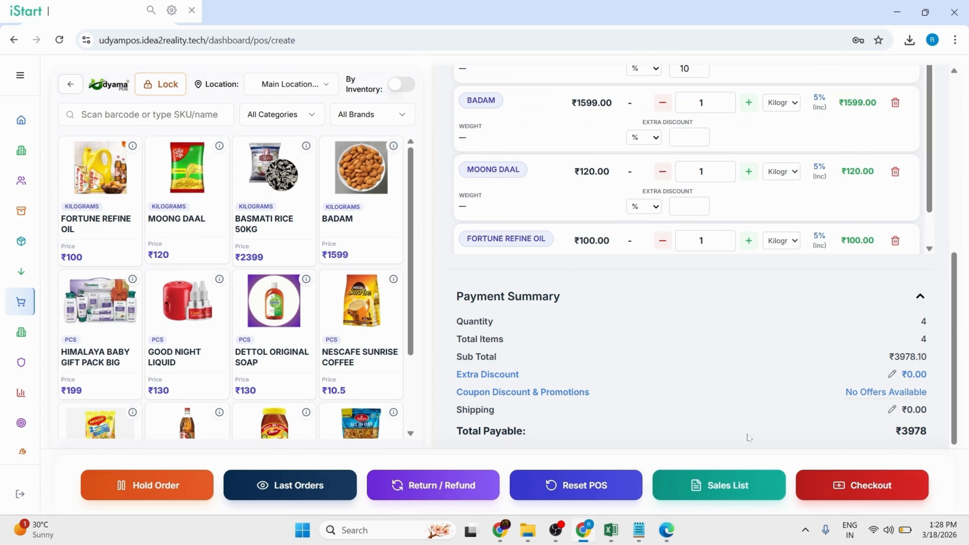
pyautogui.click(893, 374)
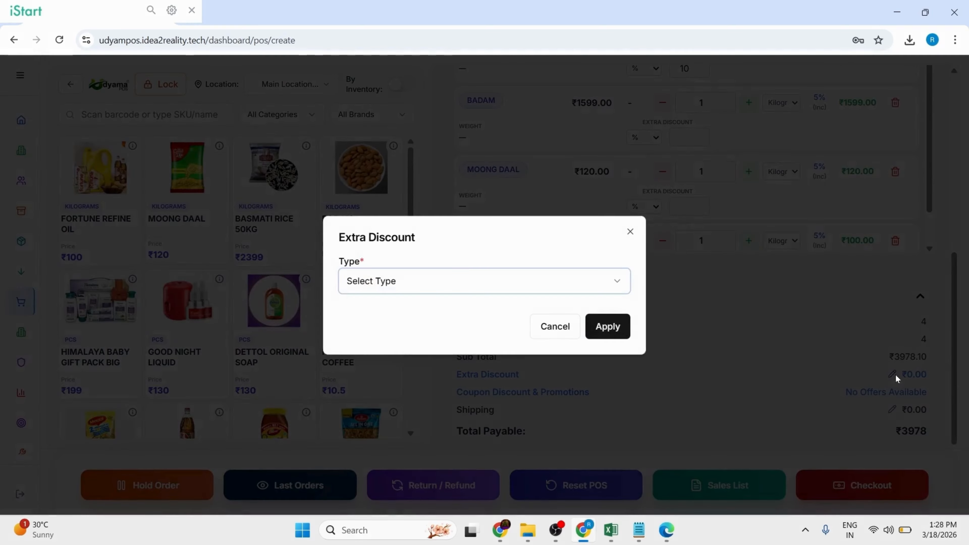
pyautogui.click(477, 292)
pyautogui.click(437, 332)
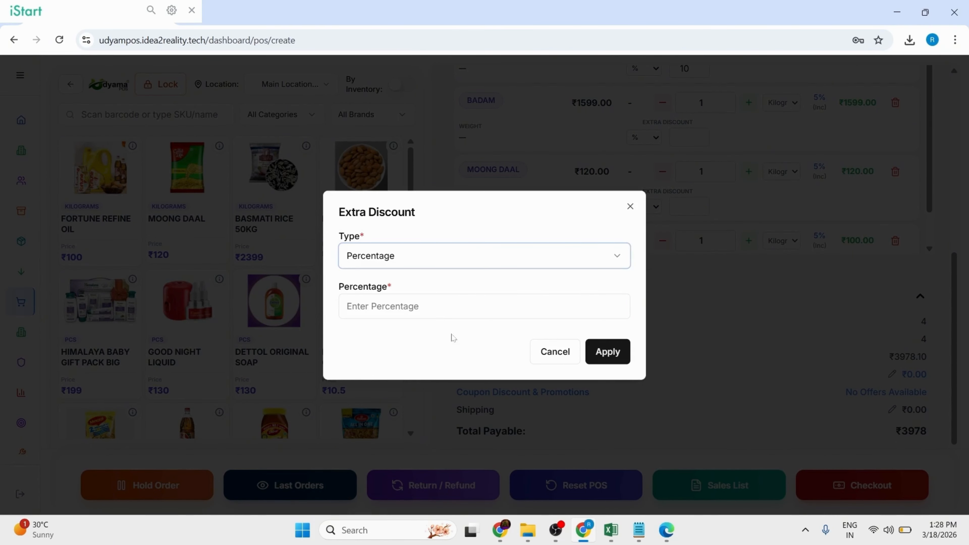
pyautogui.click(482, 308)
pyautogui.write('10')
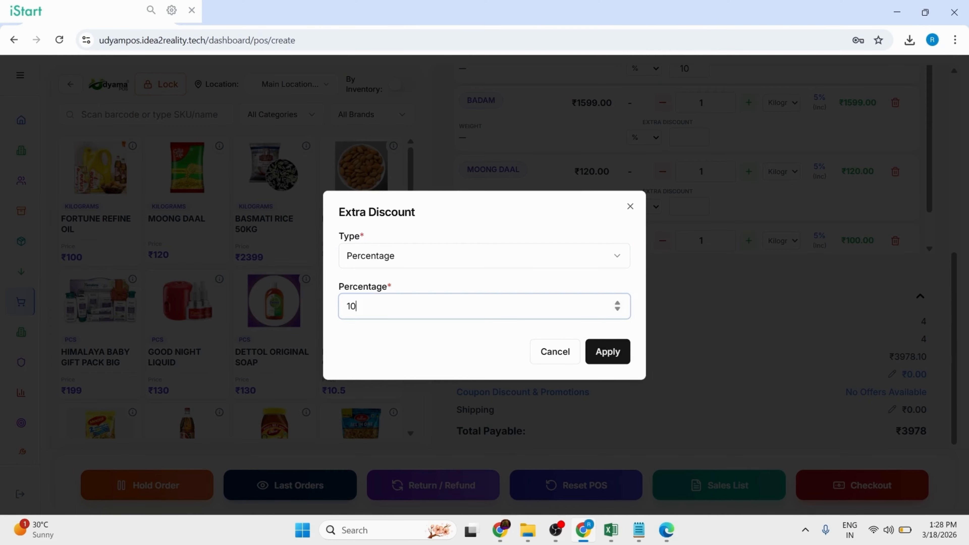
pyautogui.click(609, 349)
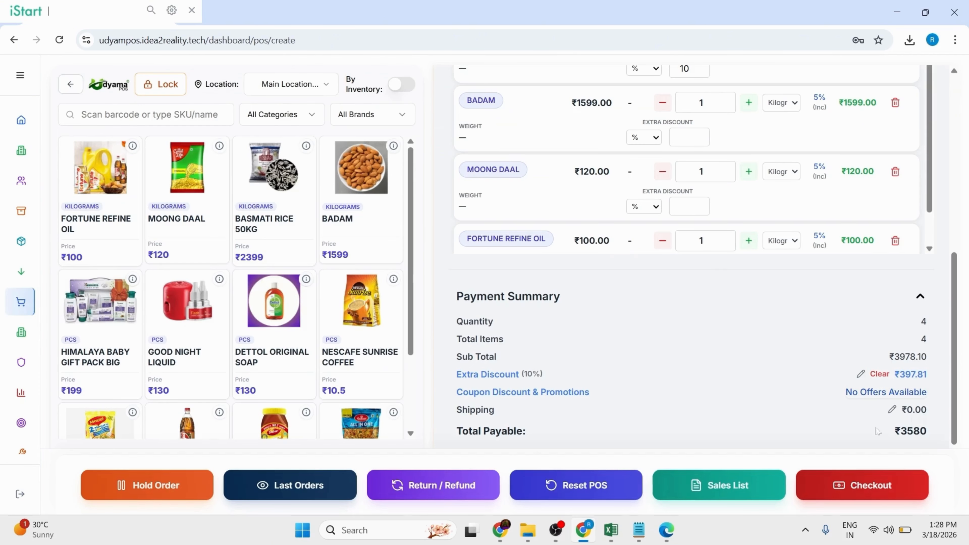
# - Check out the order as a Cash payment with 5000 received and confirm placing it
pyautogui.click(870, 488)
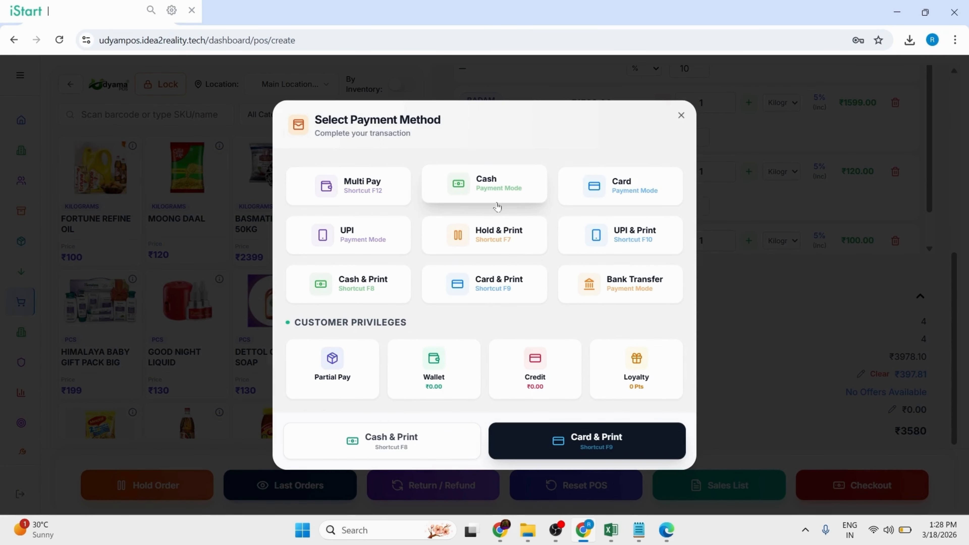
pyautogui.click(485, 193)
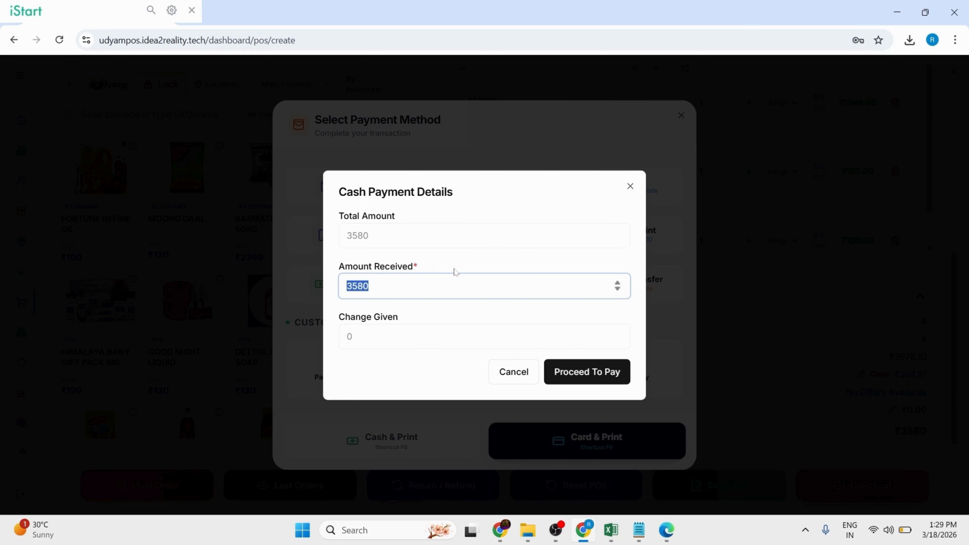
pyautogui.write('5000')
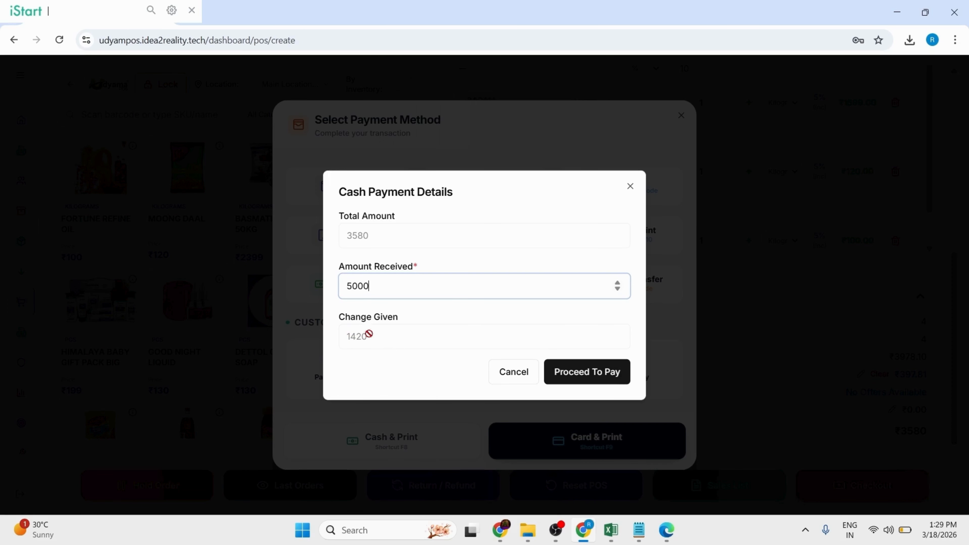
pyautogui.click(566, 380)
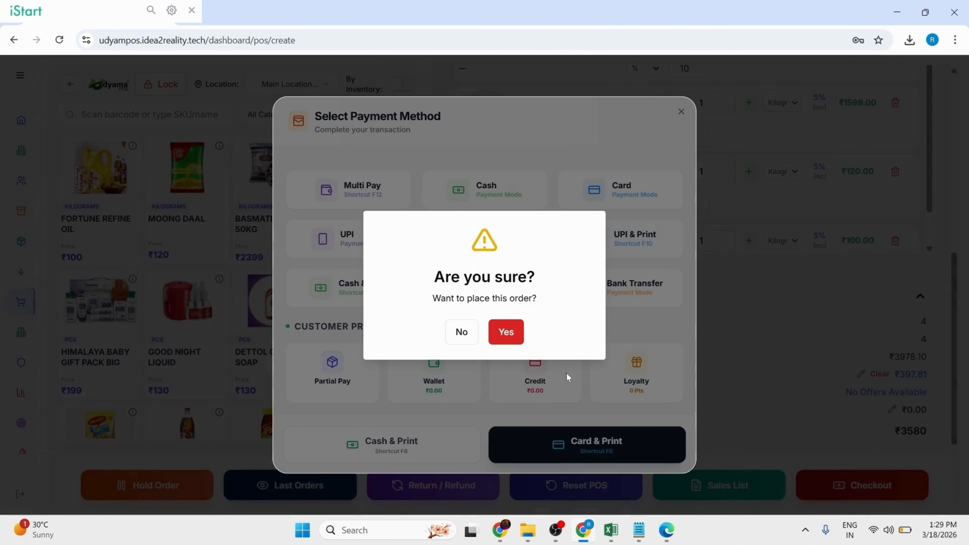
pyautogui.click(504, 333)
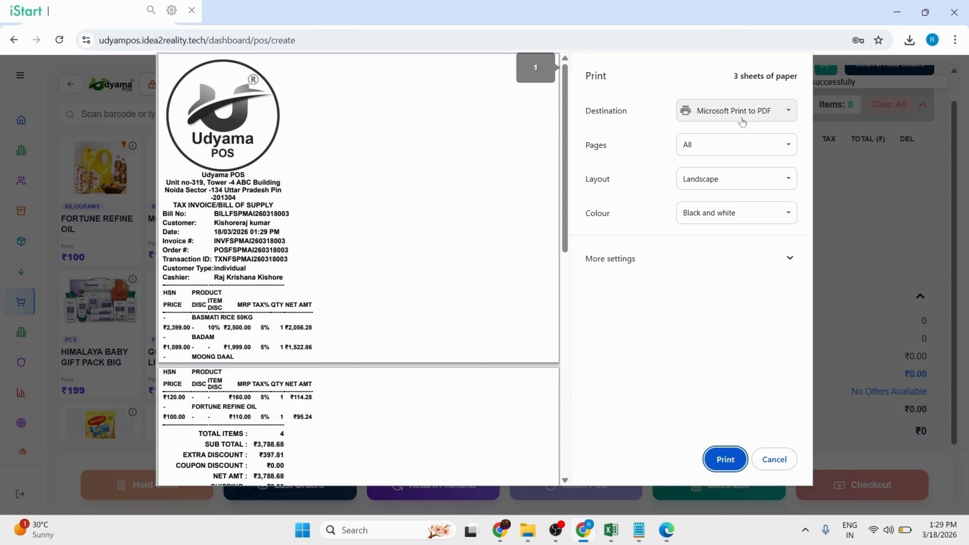
# - Review the tax invoice in the print preview from the header down to the digital bill QR code, and close it without printing
pyautogui.moveTo(569, 217)
pyautogui.mouseDown()
pyautogui.moveTo(590, 410)
pyautogui.moveTo(580, 336)
pyautogui.moveTo(585, 212)
pyautogui.mouseUp()
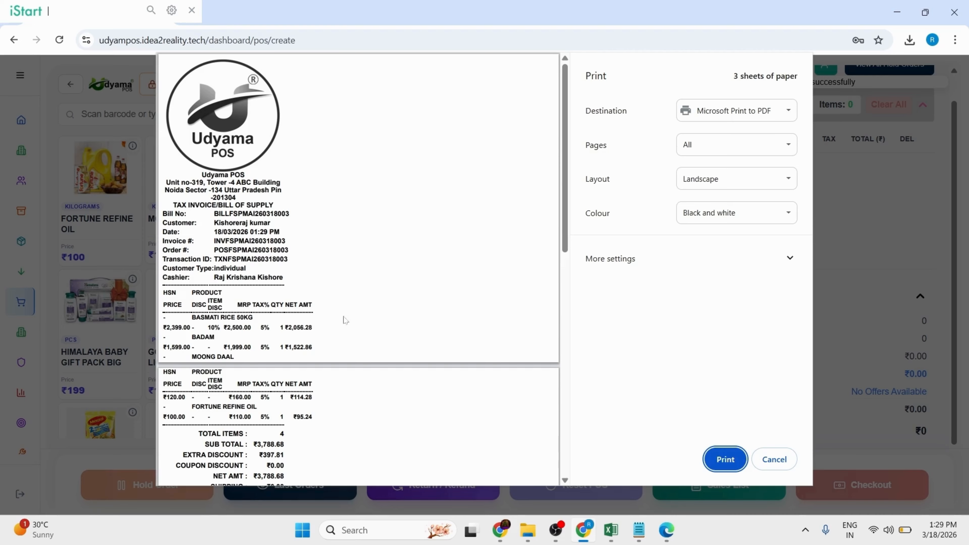
pyautogui.moveTo(573, 228); pyautogui.dragTo(553, 335)
pyautogui.moveTo(327, 330); pyautogui.dragTo(343, 331)
pyautogui.click(343, 330)
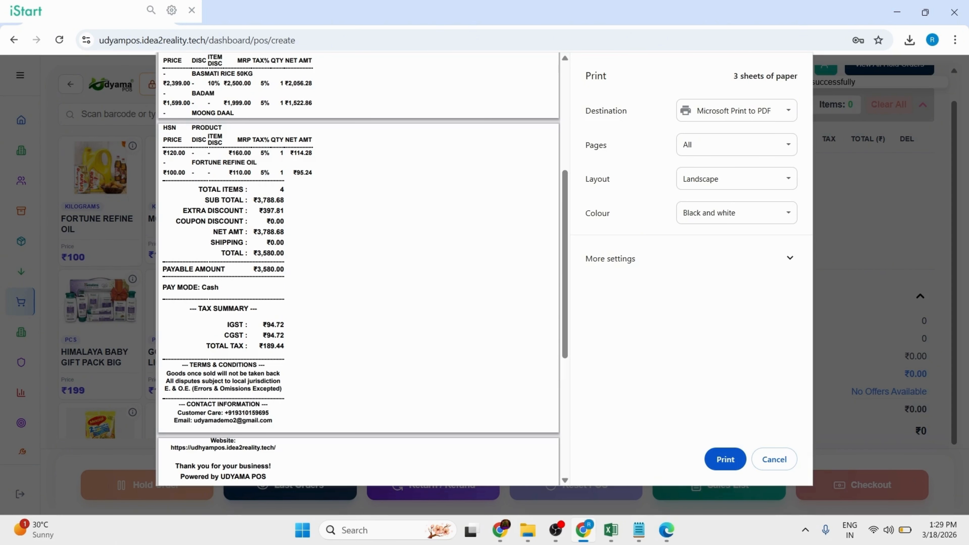
pyautogui.moveTo(191, 211); pyautogui.dragTo(274, 210)
pyautogui.click(291, 218)
pyautogui.moveTo(567, 277); pyautogui.dragTo(574, 348)
pyautogui.scroll(-1, 278, 342)
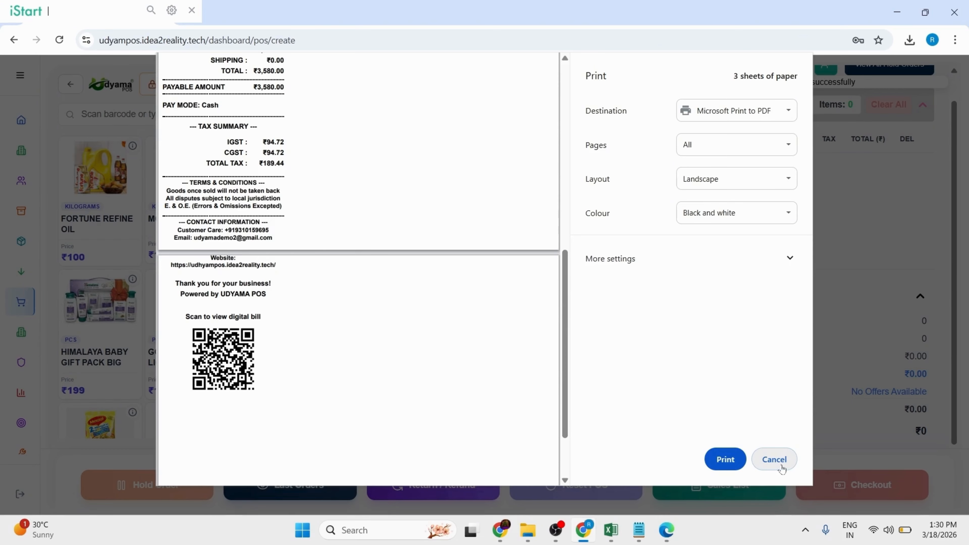
pyautogui.scroll(8, 544, 171)
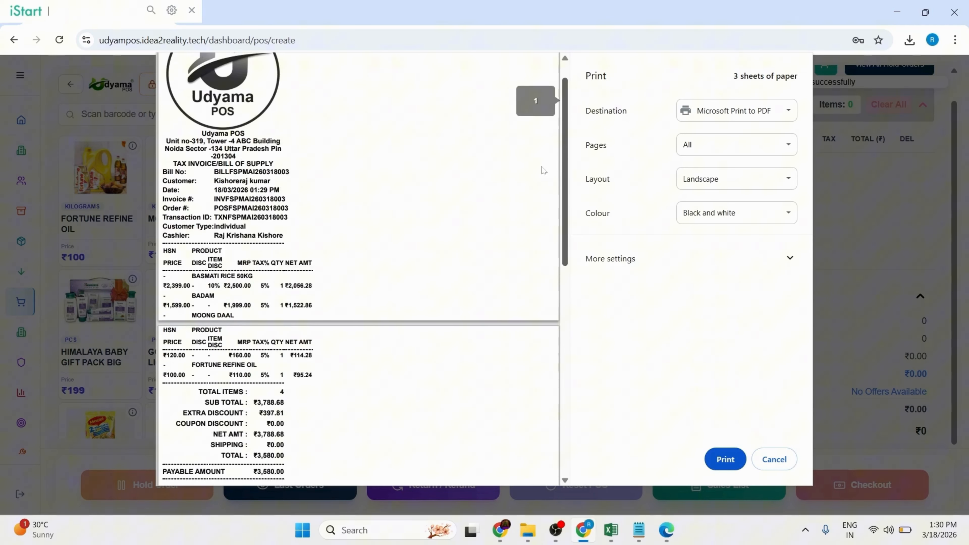
pyautogui.click(784, 467)
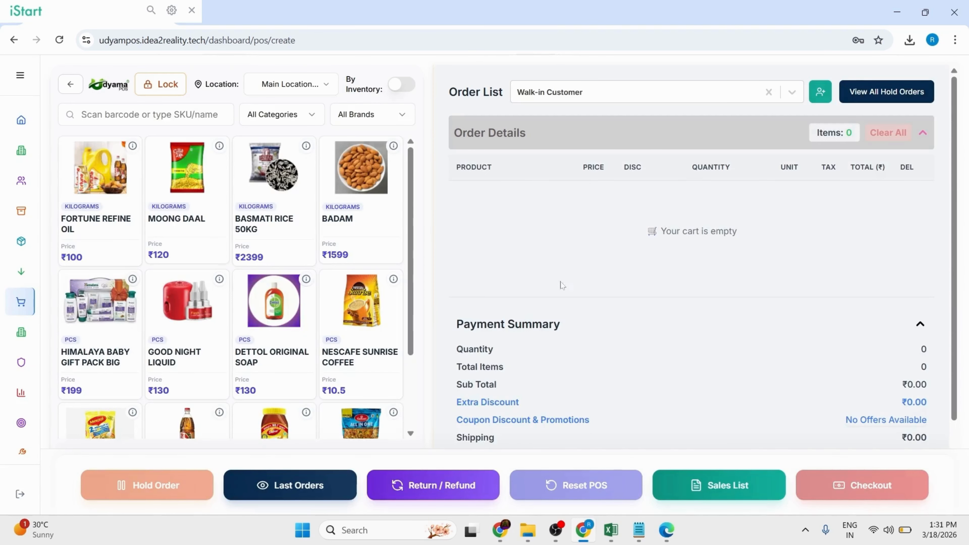
# - Open the most recent order from the last POS orders and examine its items, summary and payment history
pyautogui.click(289, 495)
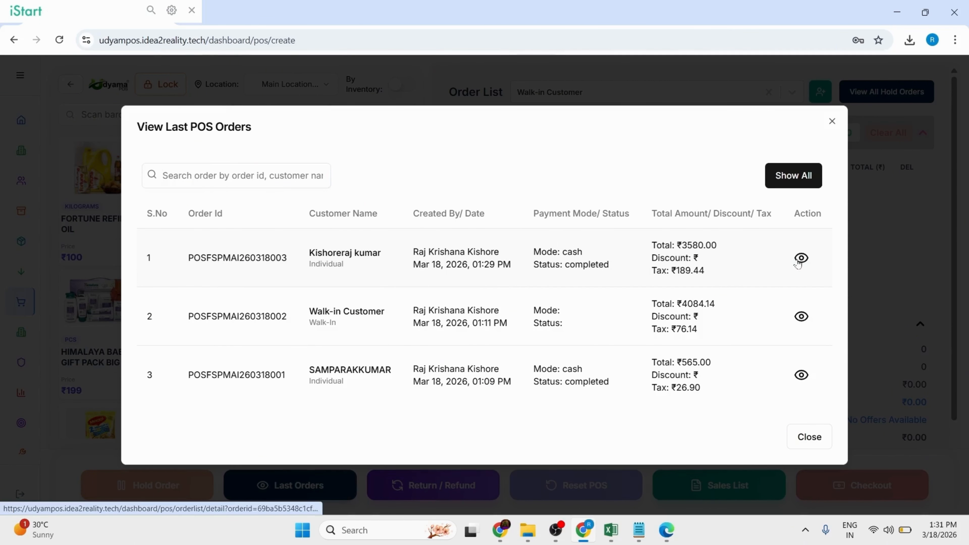
pyautogui.click(800, 258)
pyautogui.scroll(-5, 465, 305)
pyautogui.scroll(5, 473, 294)
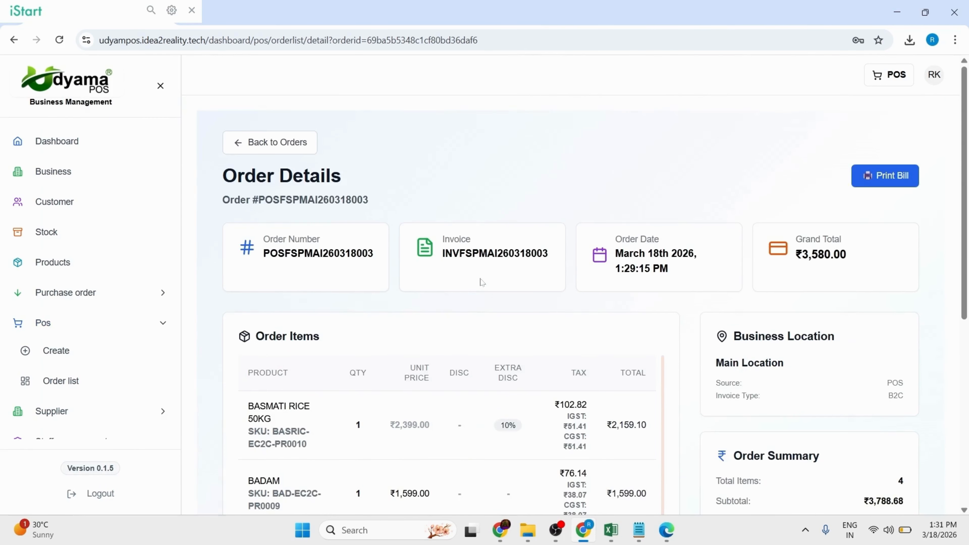
pyautogui.scroll(-6, 868, 273)
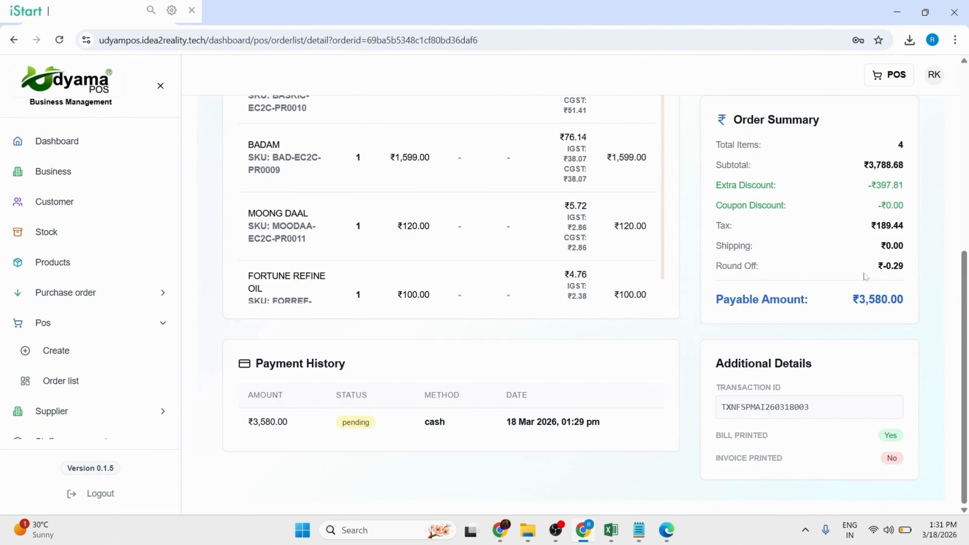
pyautogui.scroll(6, 865, 275)
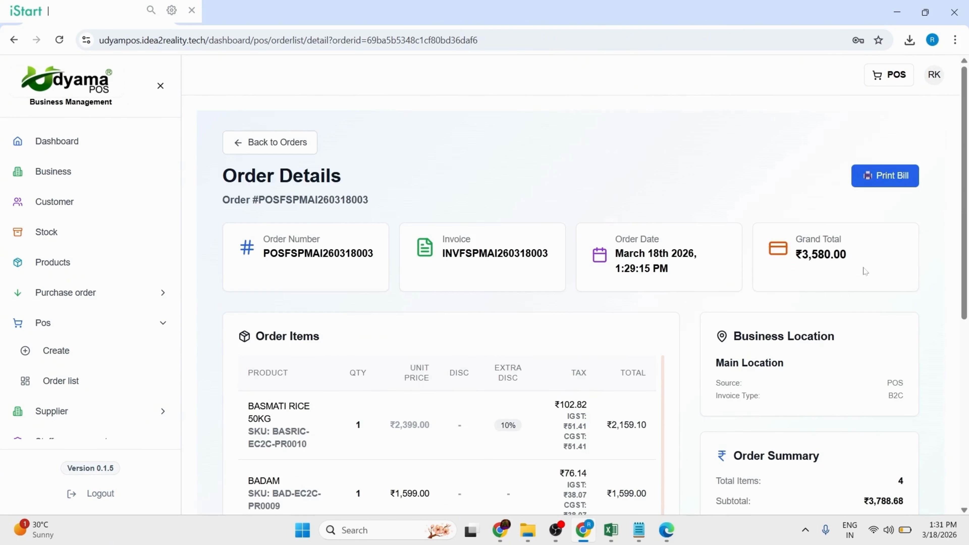
# - Return to the POS billing screen, view the order search for returns and refunds, and close it
pyautogui.click(887, 84)
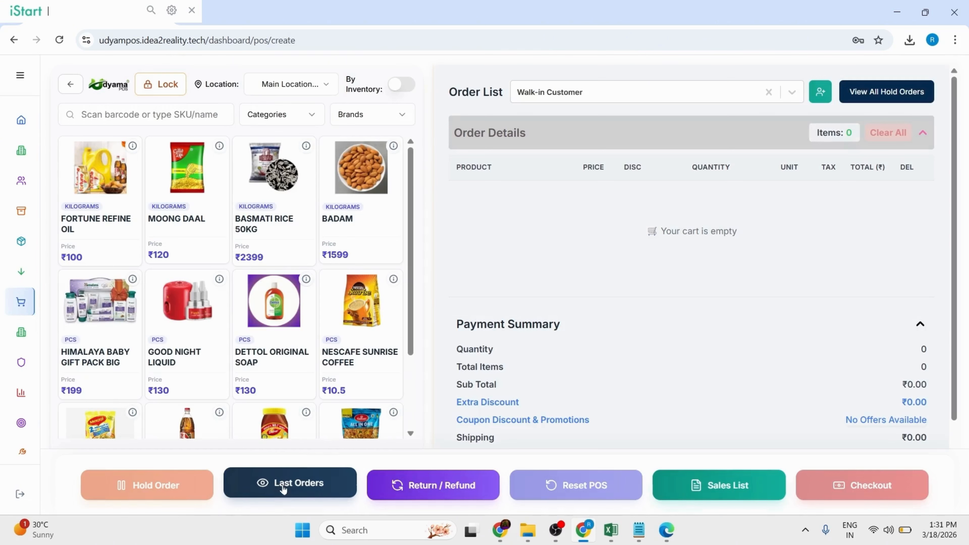
pyautogui.click(441, 483)
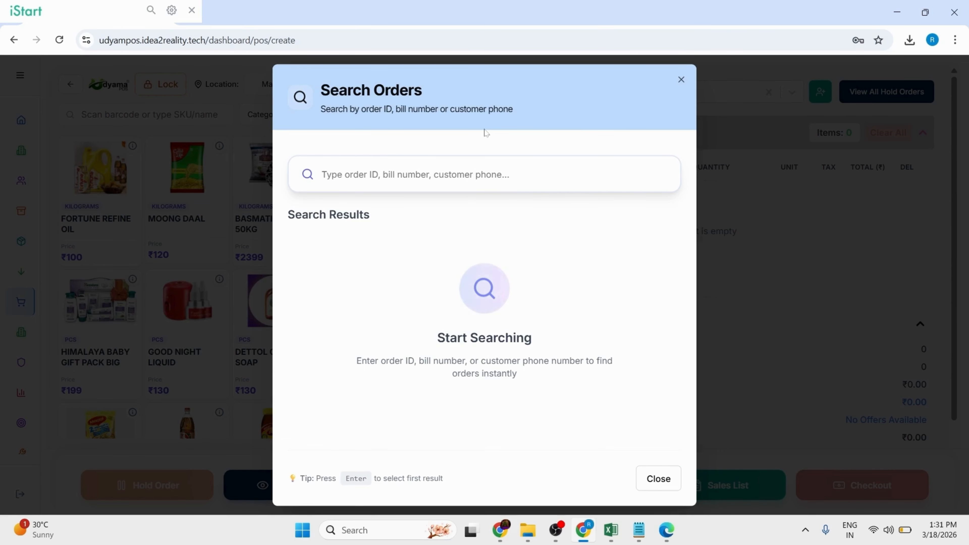
pyautogui.click(659, 493)
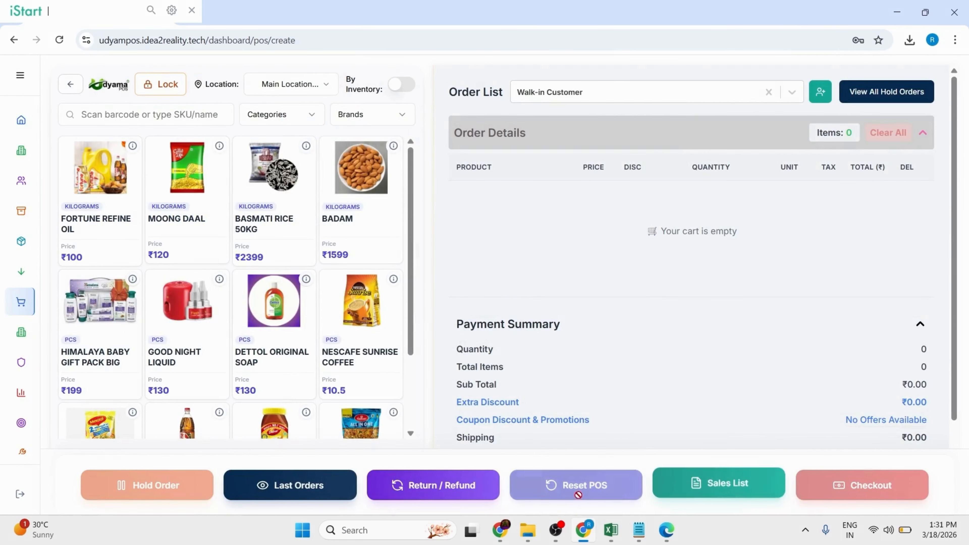
# - Add NESCAFE SUNRISE COFFEE to the walk-in customer's cart and reset the POS to cancel that order
pyautogui.click(360, 302)
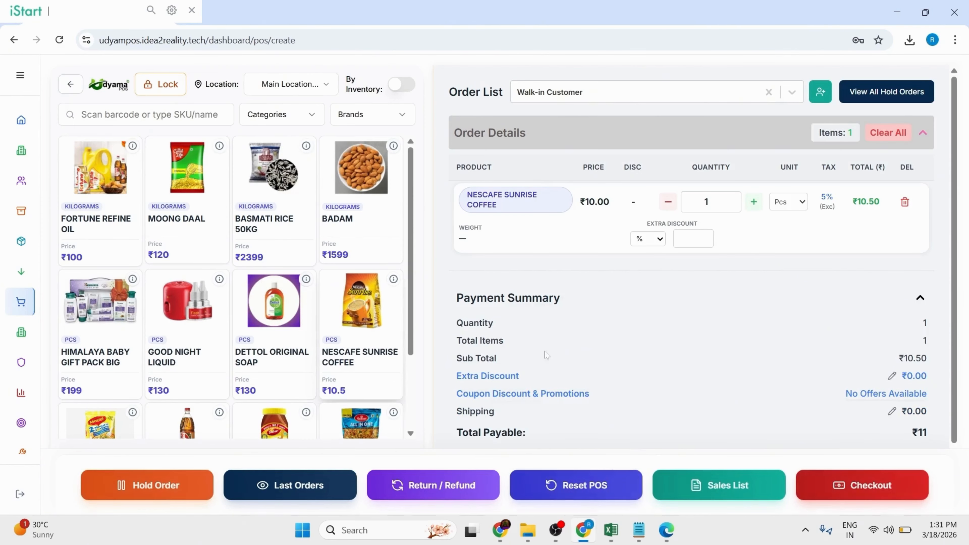
pyautogui.click(570, 484)
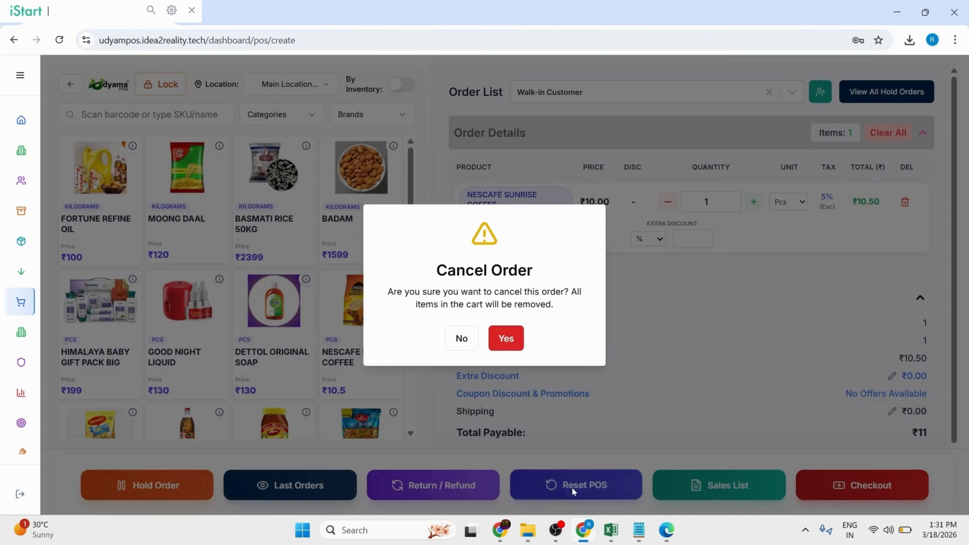
pyautogui.click(502, 343)
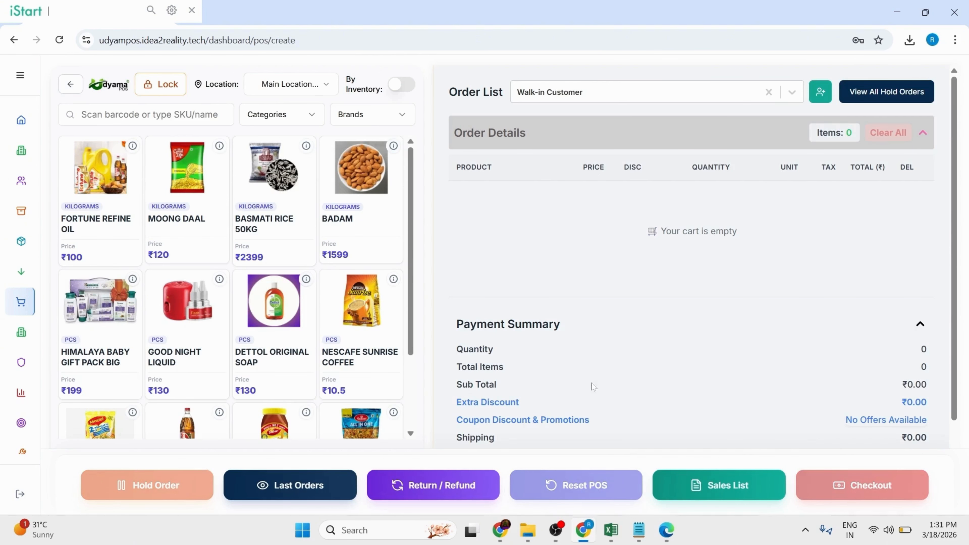
# - Export the orders from the sales list as a PDF, view the Orders Report in orders.pdf and return to the order list
pyautogui.click(721, 491)
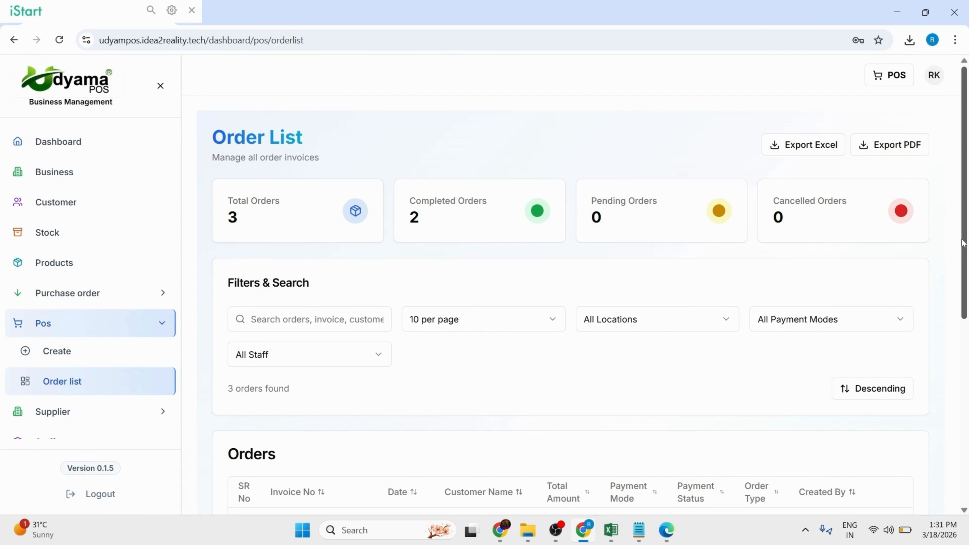
pyautogui.moveTo(961, 239); pyautogui.dragTo(934, 210)
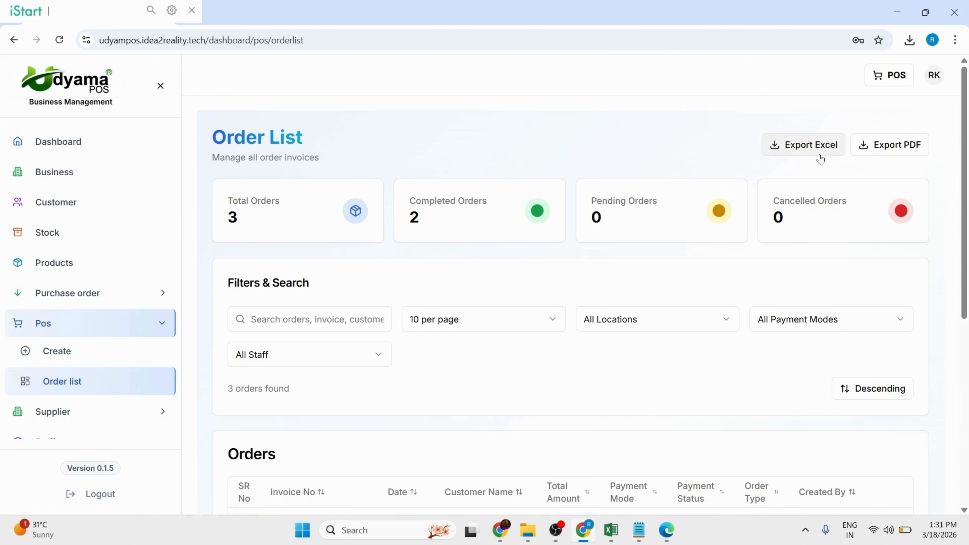
pyautogui.click(890, 153)
pyautogui.click(806, 75)
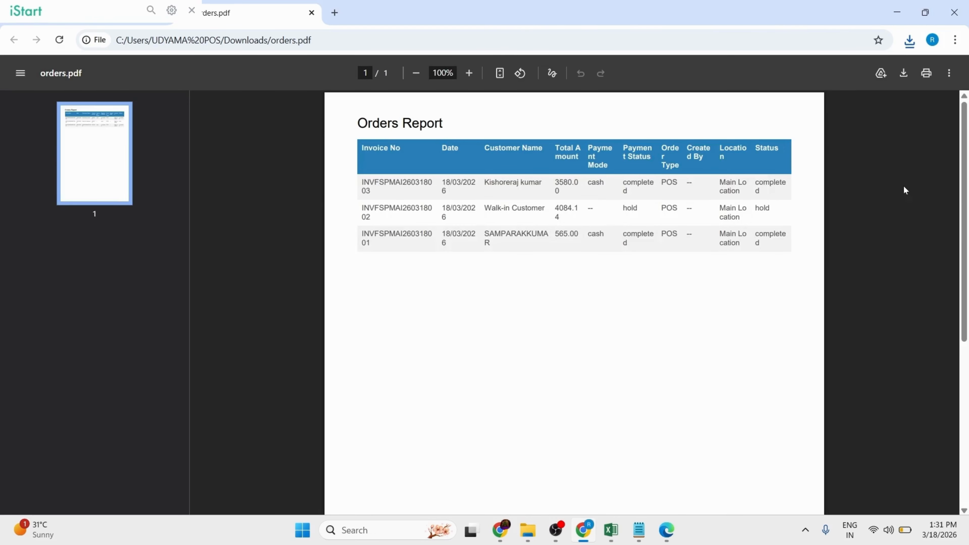
pyautogui.hotkey('ctrl', 'shift', 'Tab')
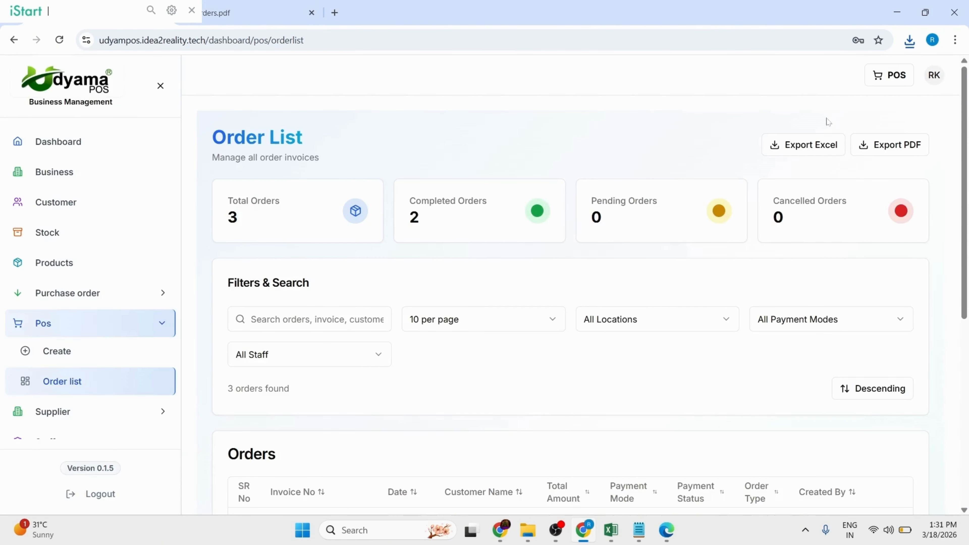
# - Export the order list to Excel, examine the Orders workbook, and leave Excel to return to the POS billing screen
pyautogui.click(827, 154)
pyautogui.click(792, 108)
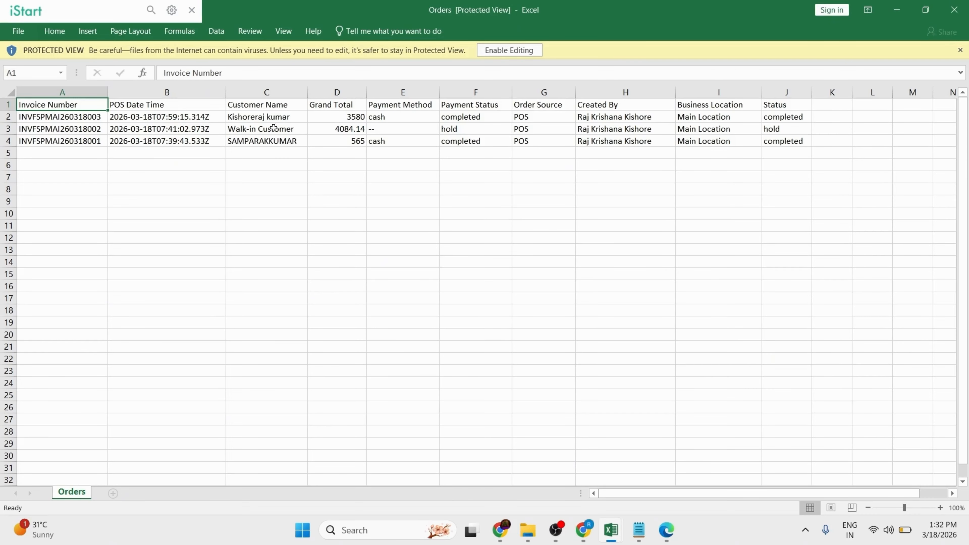
pyautogui.click(955, 11)
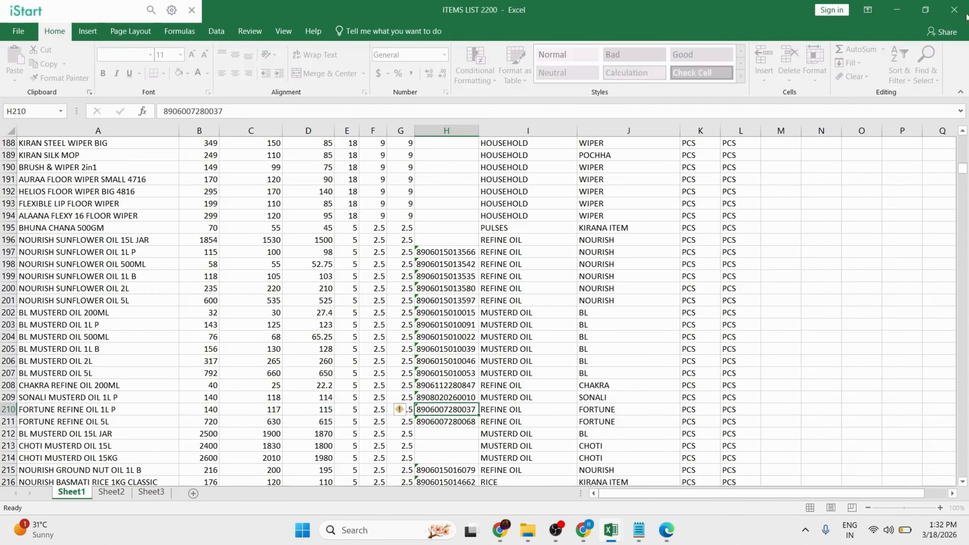
pyautogui.click(965, 15)
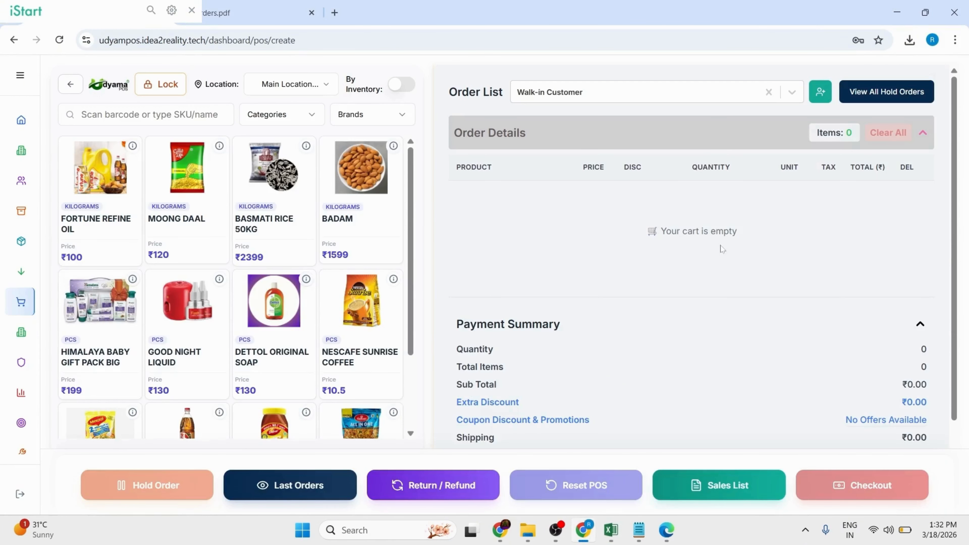